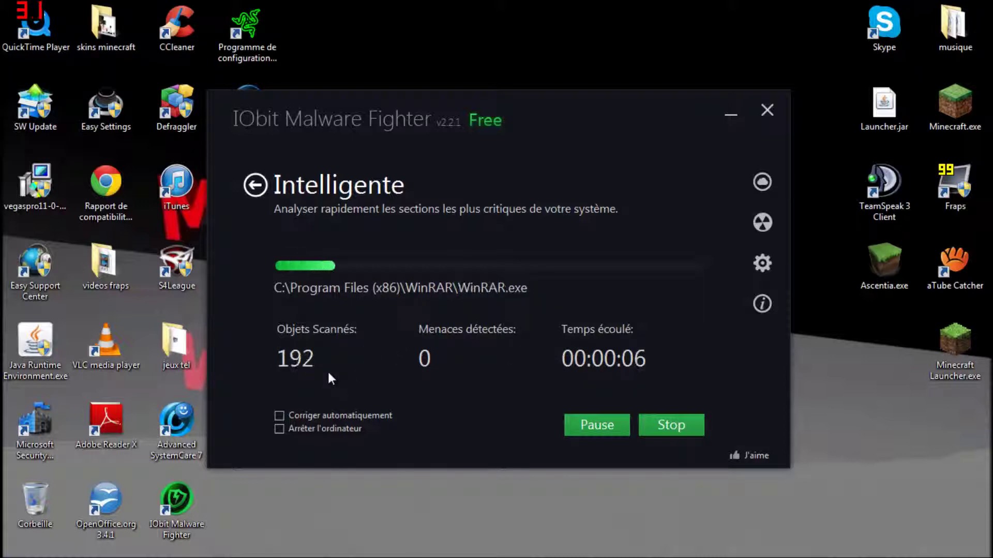
Step: Stop the Intelligente scan and return from its result to the main overview
{"action": "left_click", "coordinate": [280, 415]}
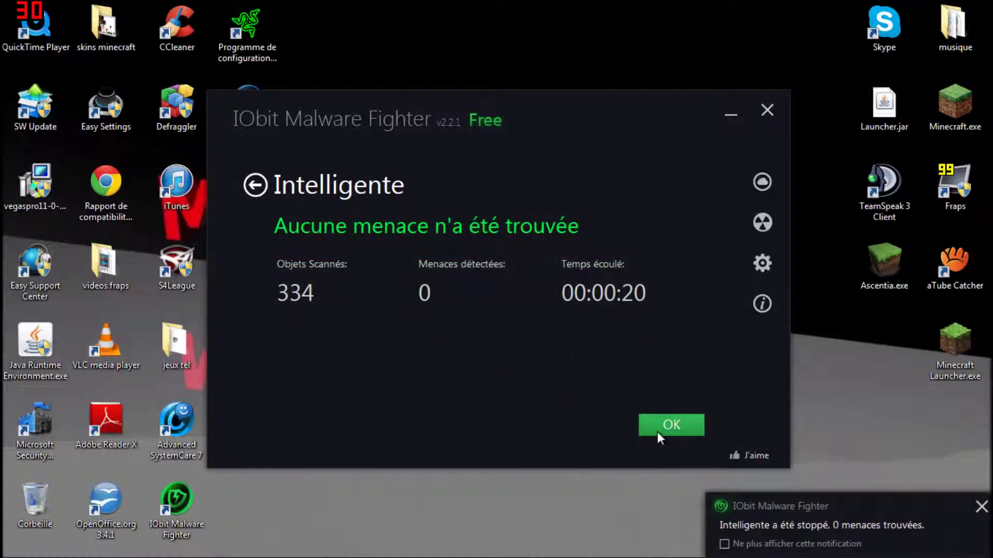
{"action": "left_click", "coordinate": [657, 433]}
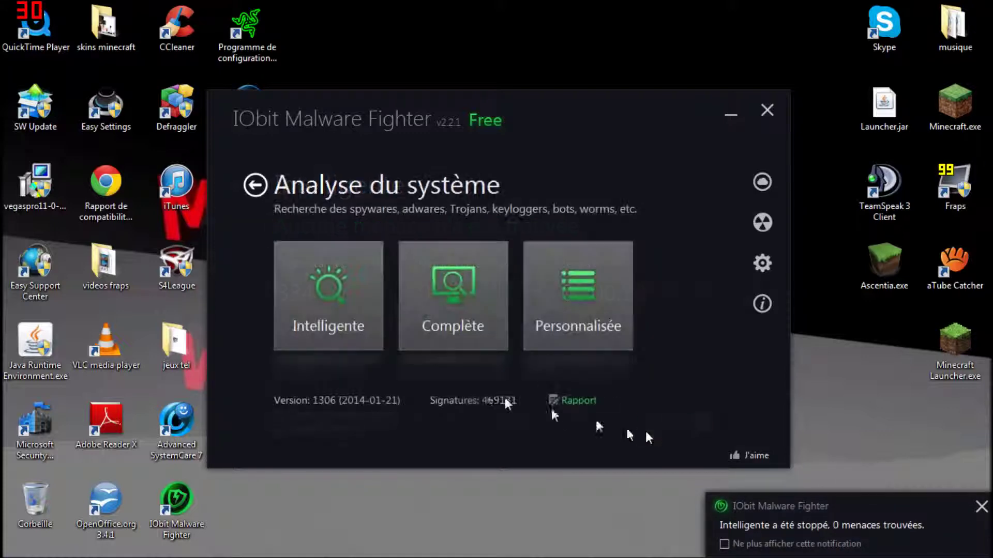
{"action": "left_click", "coordinate": [256, 186]}
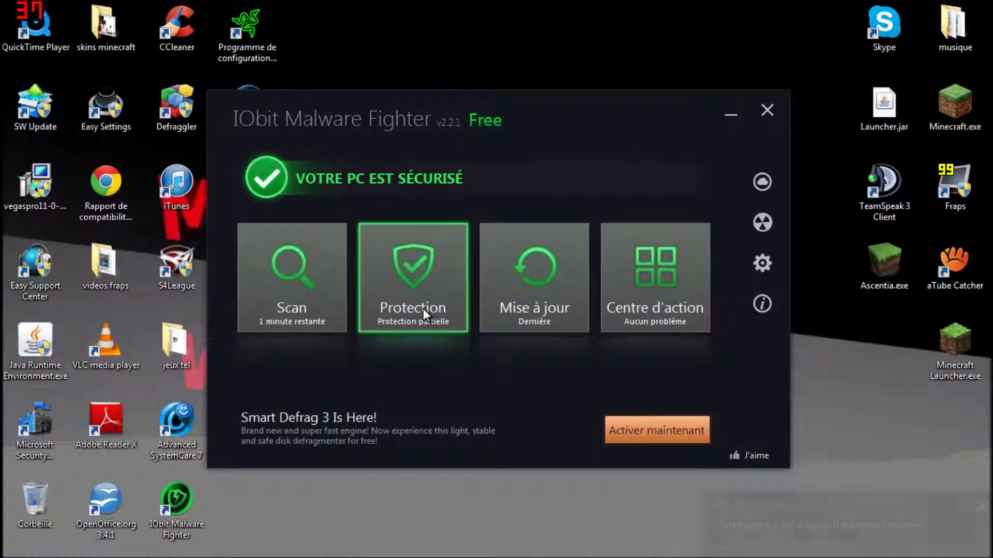
Step: Try to turn on Processus in the real-time protection settings, dismiss the PRO upgrade offer and return to the overview
{"action": "left_click", "coordinate": [423, 308]}
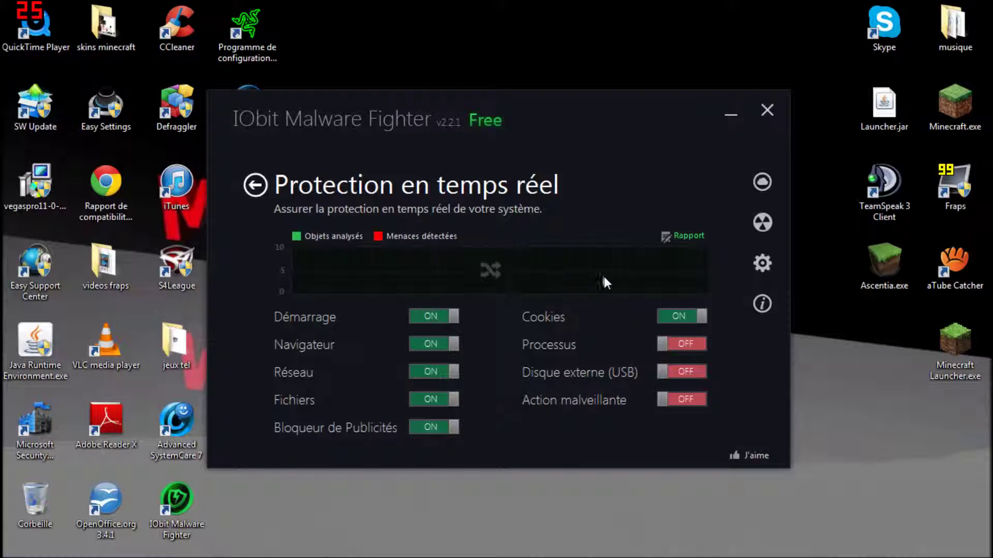
{"action": "left_click", "coordinate": [673, 346]}
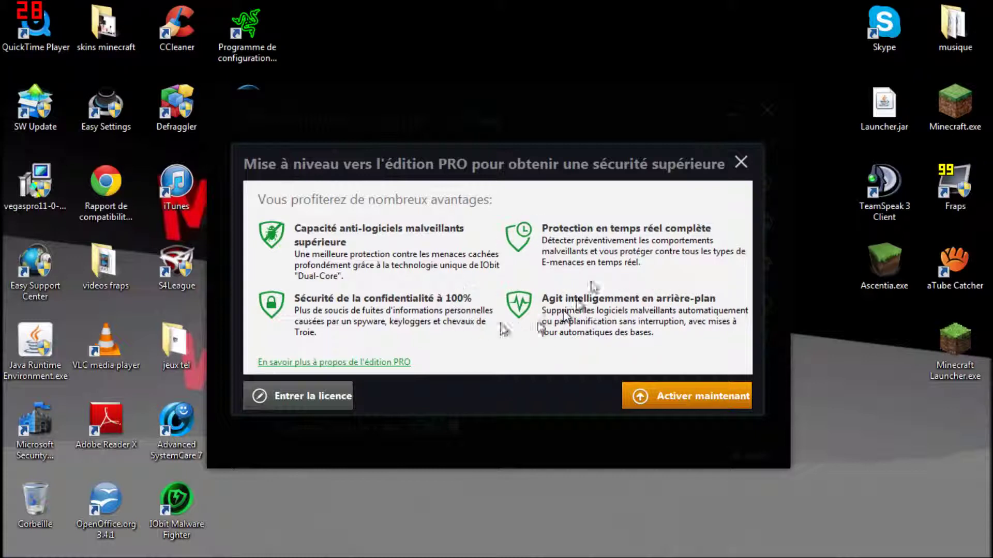
{"action": "left_click", "coordinate": [740, 163]}
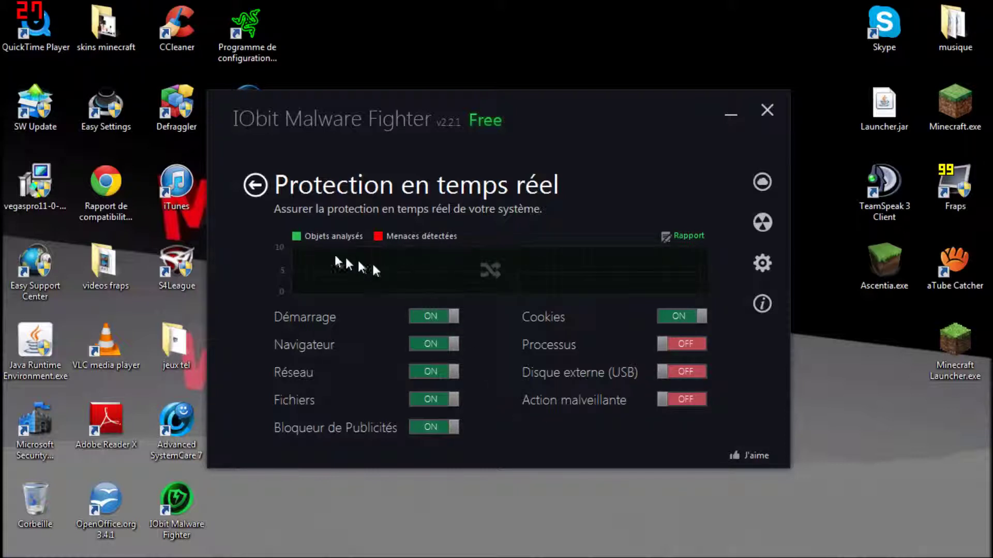
{"action": "left_click", "coordinate": [254, 194]}
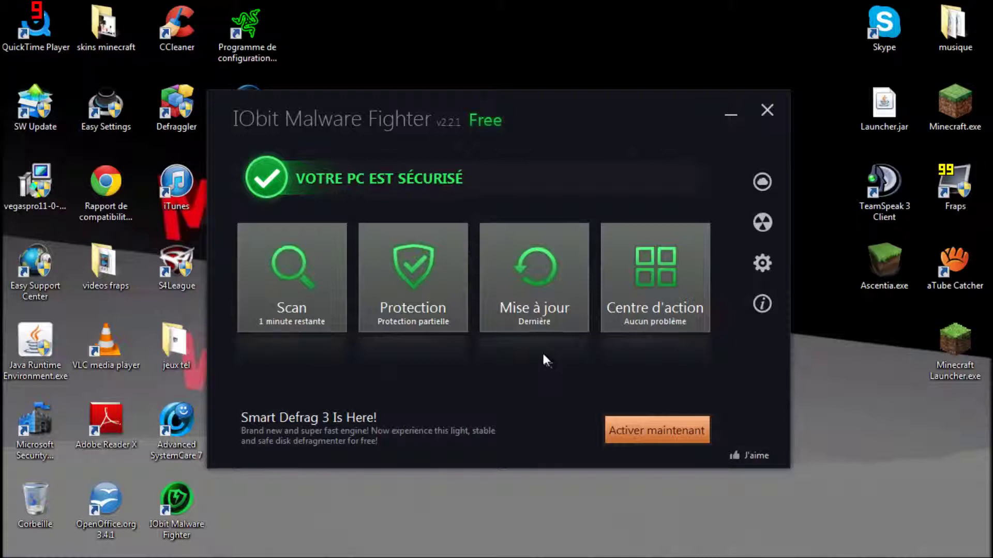
Step: Recheck for updates and view the recommended programs in the Centre d'action, returning to the overview
{"action": "left_click", "coordinate": [540, 293]}
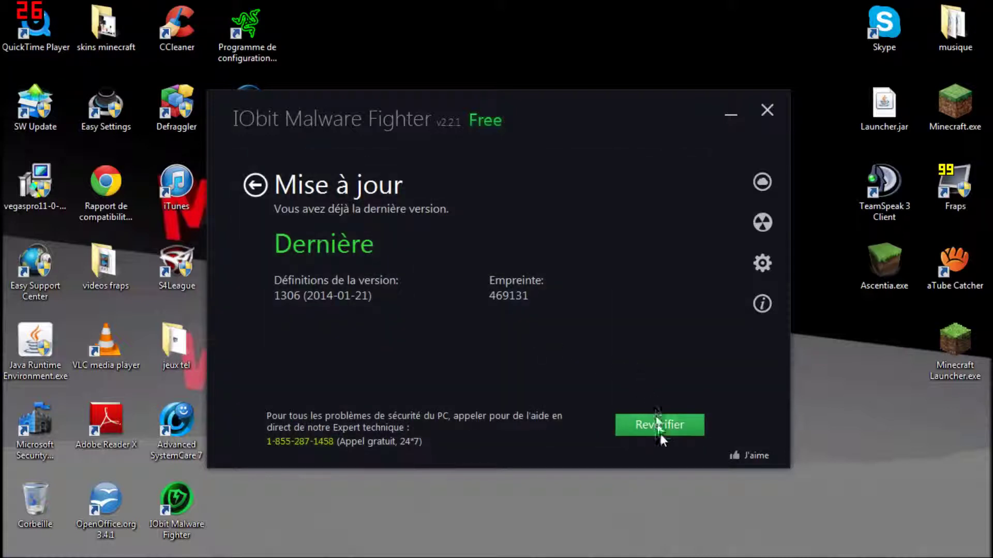
{"action": "left_click", "coordinate": [663, 428]}
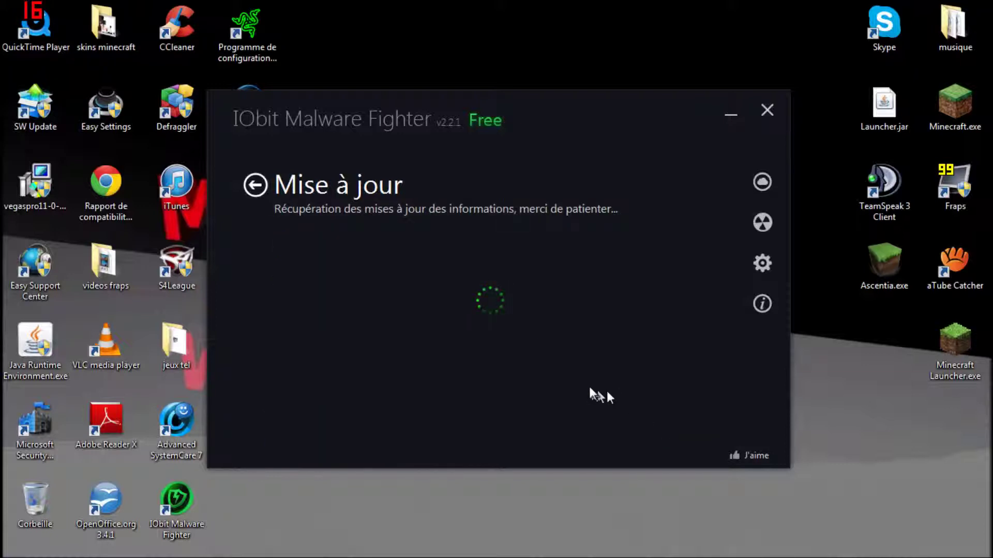
{"action": "left_click", "coordinate": [269, 188]}
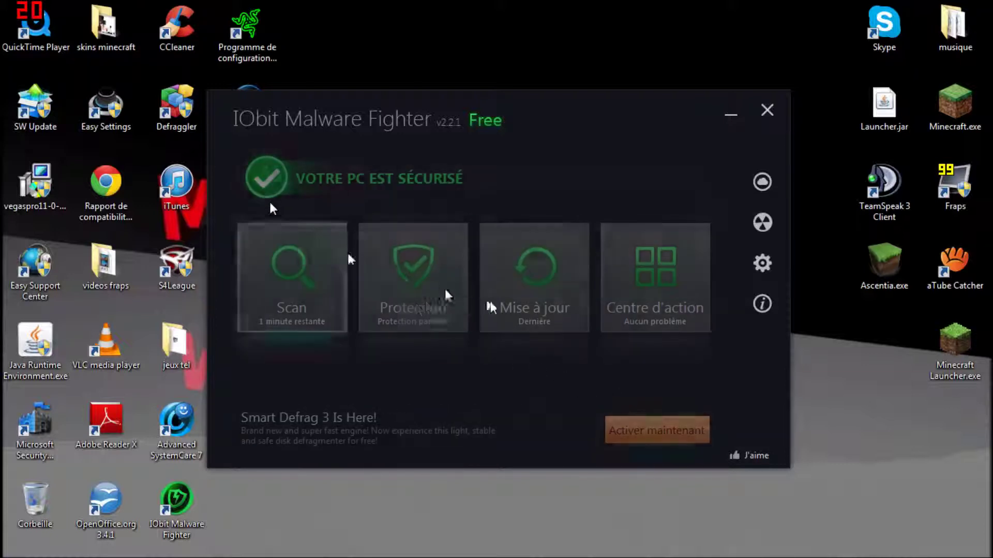
{"action": "left_click", "coordinate": [671, 279]}
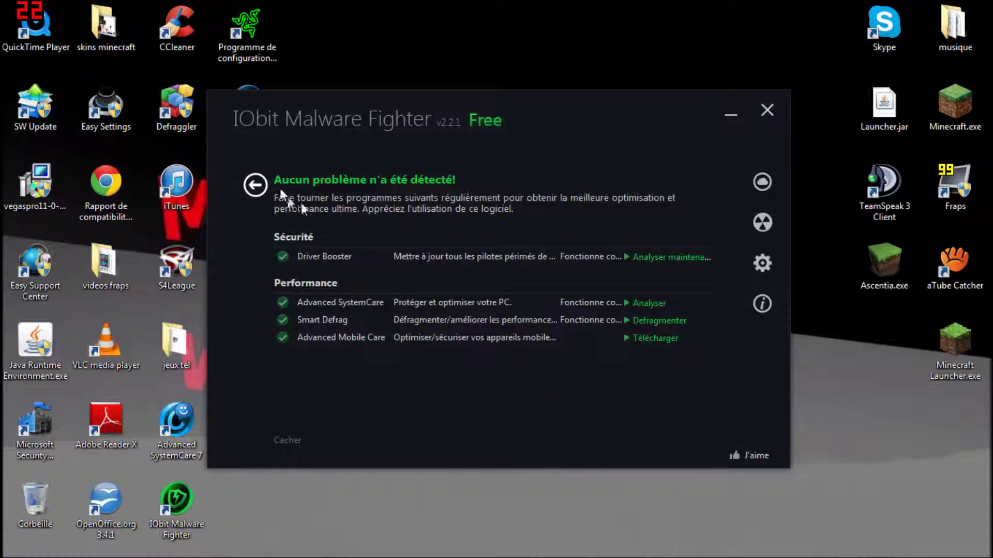
{"action": "left_click", "coordinate": [256, 185]}
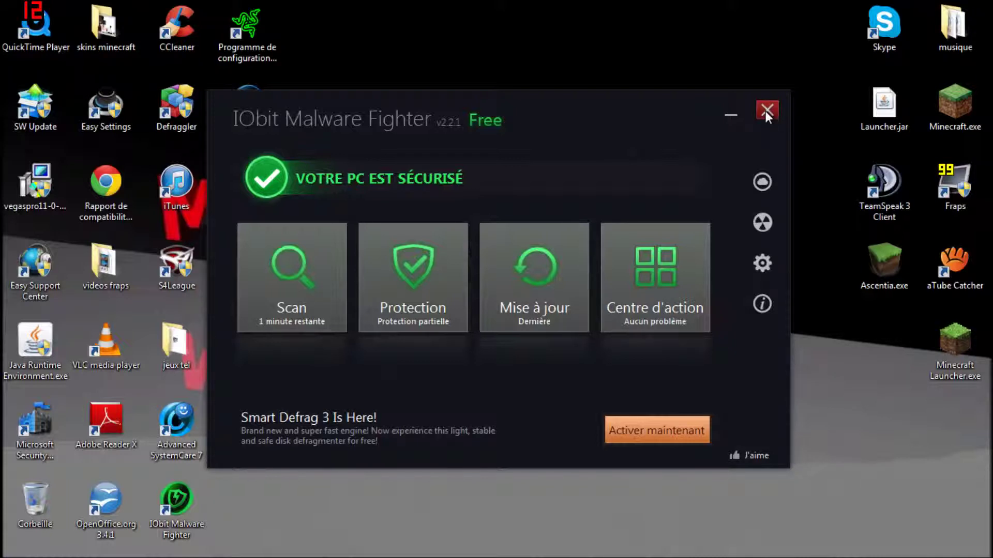
Step: Start a Complète system scan, stop it and dismiss its result
{"action": "left_click", "coordinate": [311, 272]}
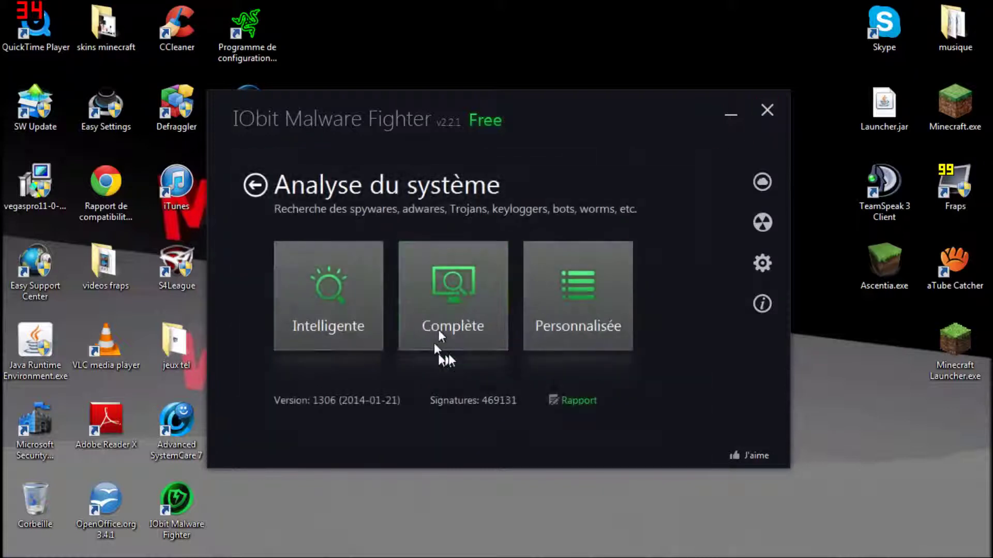
{"action": "left_click", "coordinate": [457, 324]}
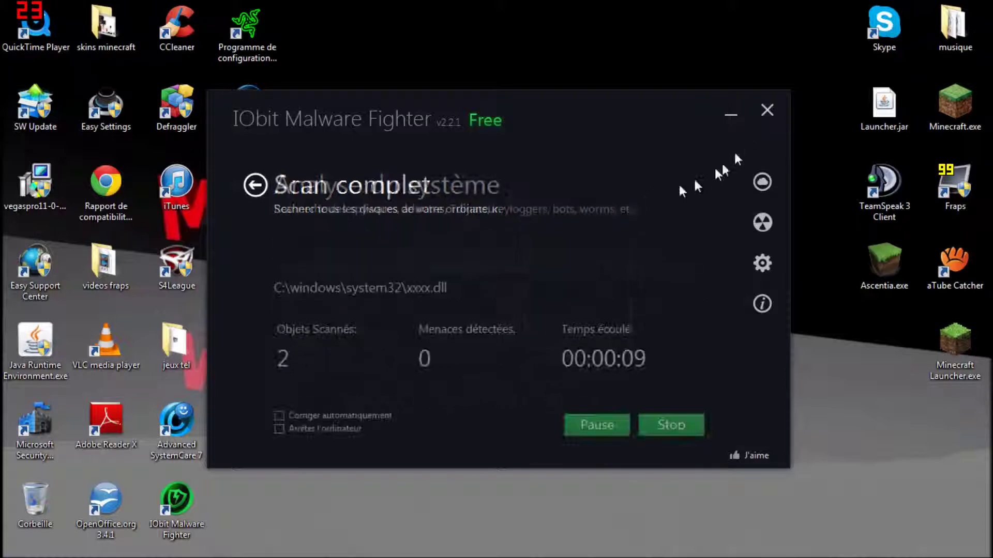
{"action": "left_click", "coordinate": [672, 425]}
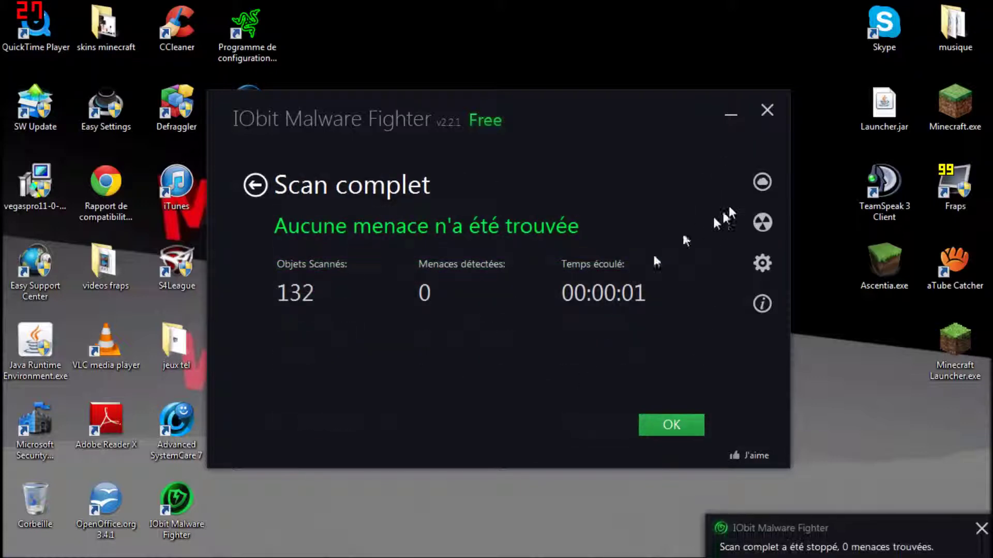
{"action": "left_click", "coordinate": [670, 425]}
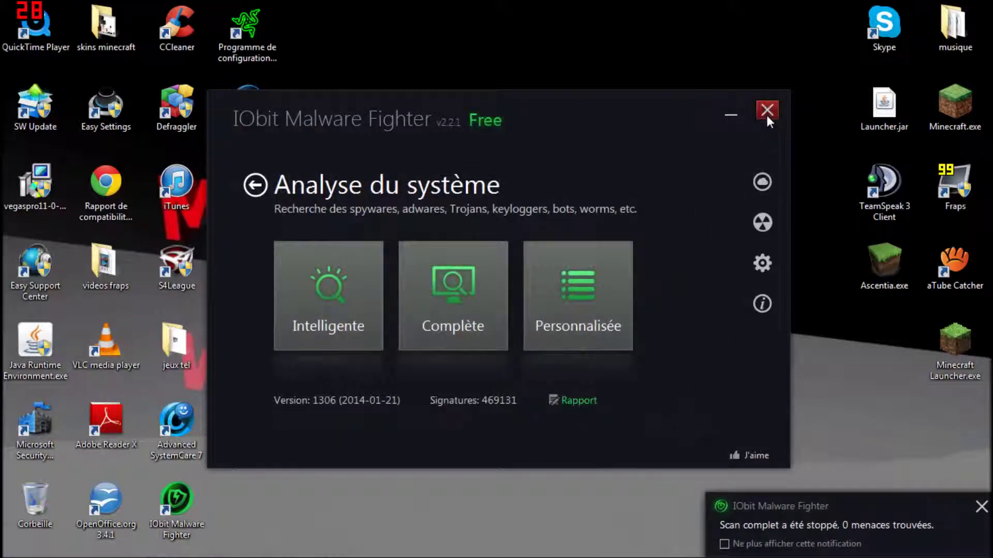
Step: Close IObit Malware Fighter and switch to Defraggler, repositioning its window on the desktop
{"action": "left_click", "coordinate": [767, 110]}
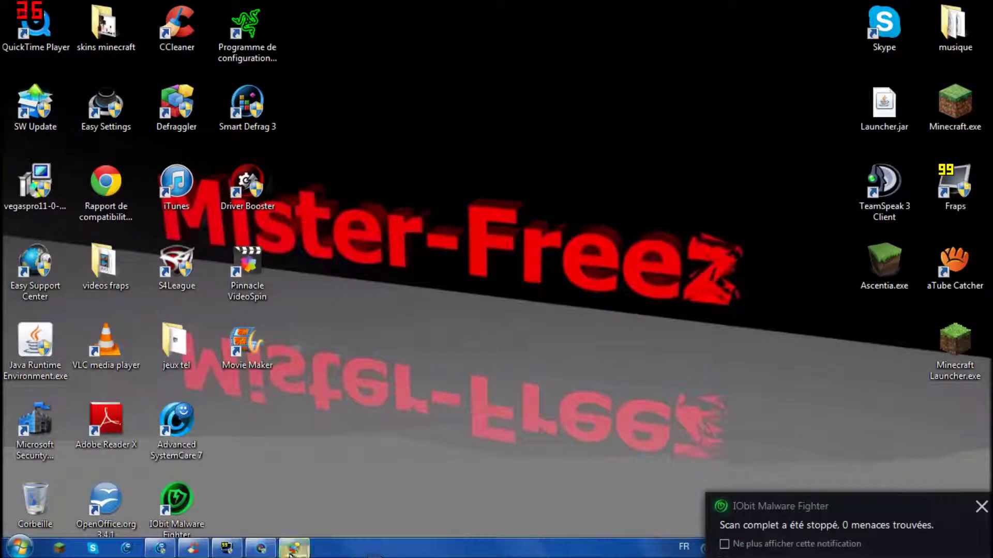
{"action": "left_click", "coordinate": [294, 548]}
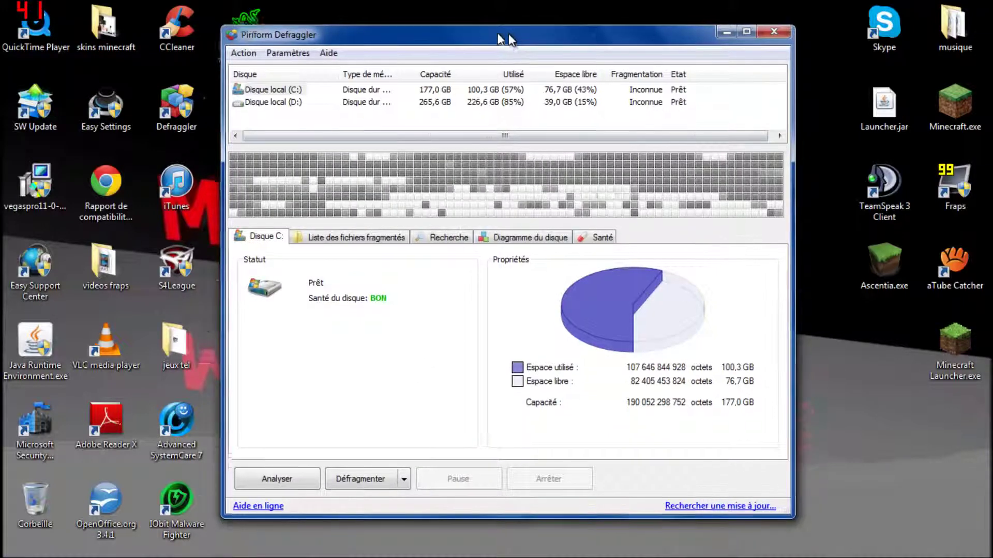
{"action": "left_click_drag", "start_coordinate": [508, 33], "coordinate": [406, 31]}
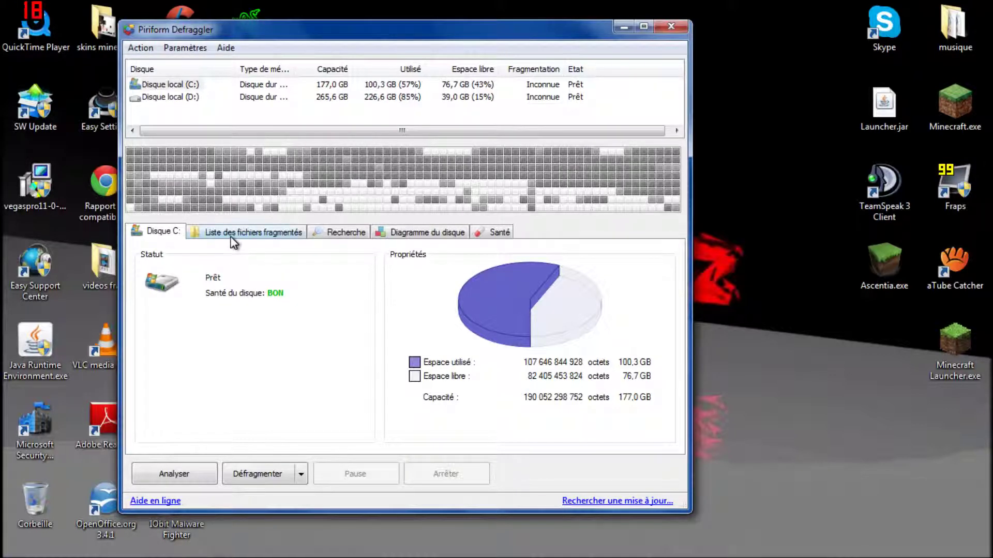
Step: Examine drive C:'s fragmented file list, file search options, disk map legend and health data
{"action": "left_click", "coordinate": [243, 232]}
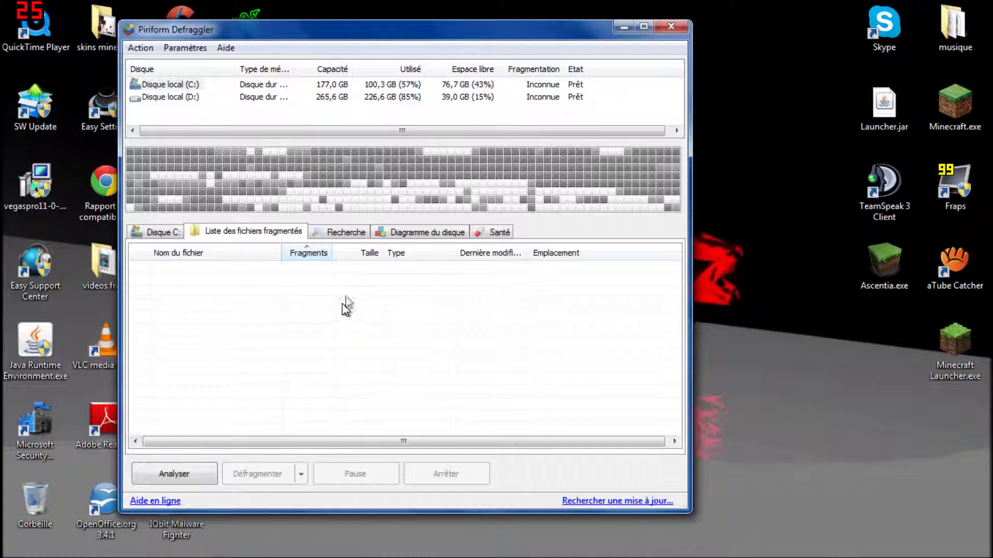
{"action": "left_click", "coordinate": [361, 241]}
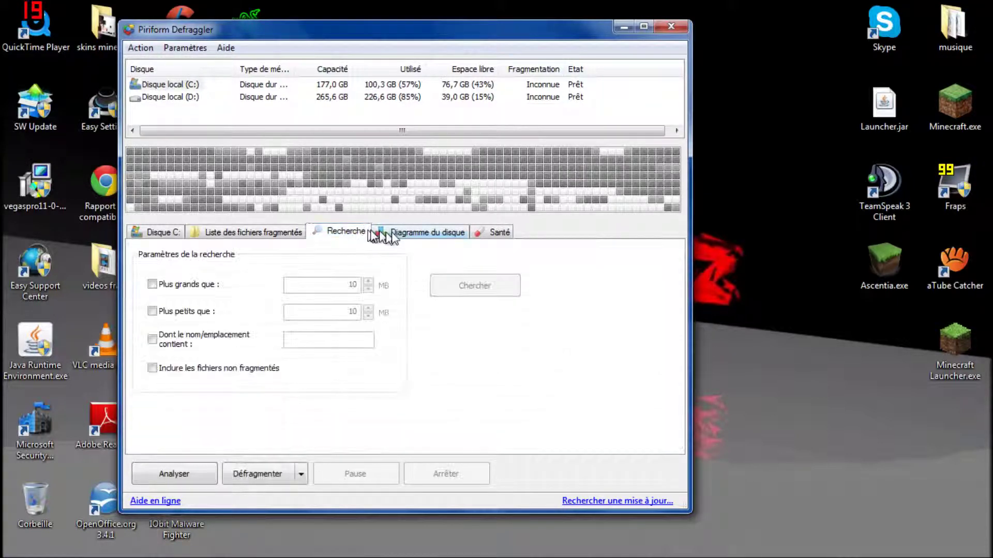
{"action": "left_click", "coordinate": [399, 232]}
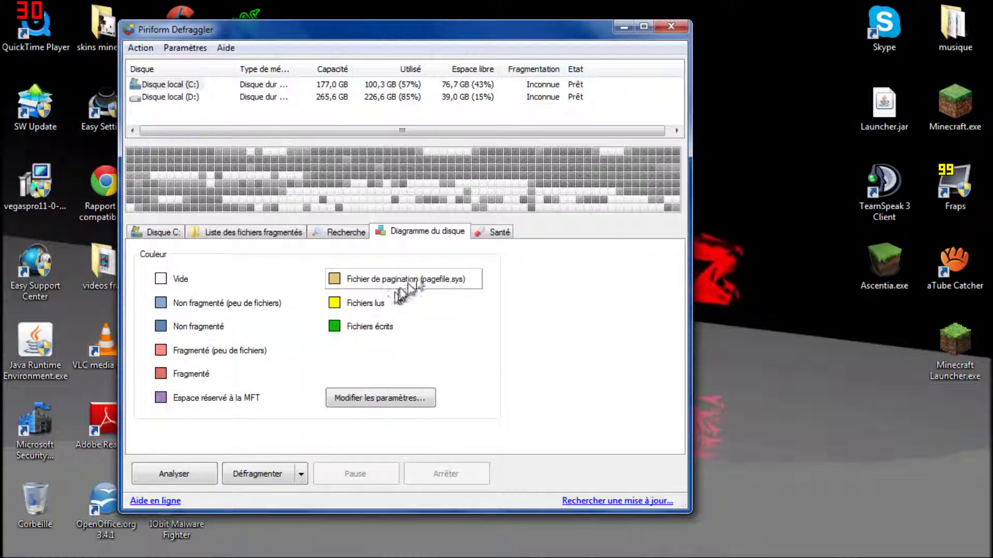
{"action": "left_click", "coordinate": [509, 234]}
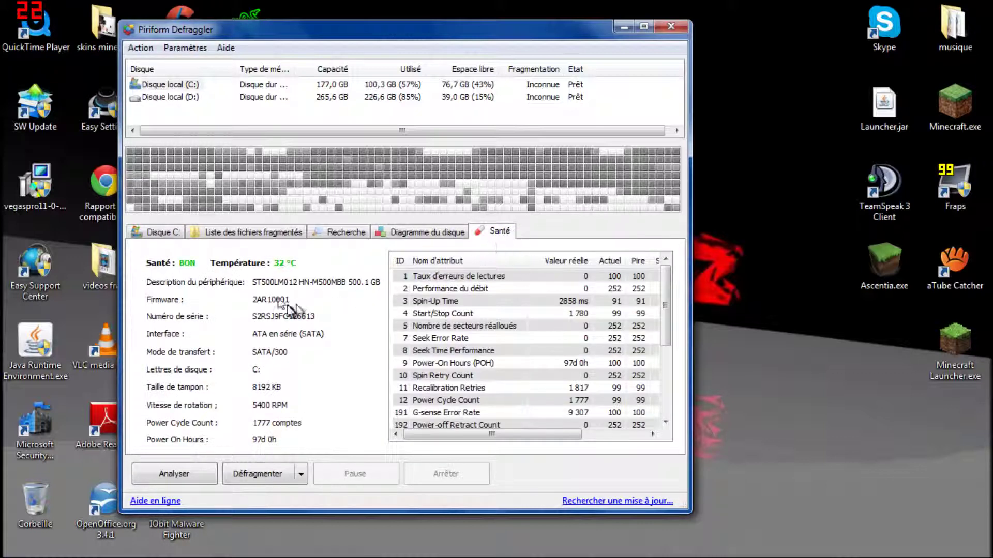
Step: Compare the health data of drives D: and C:, including the rest of drive C:'s attribute list
{"action": "left_click", "coordinate": [162, 98]}
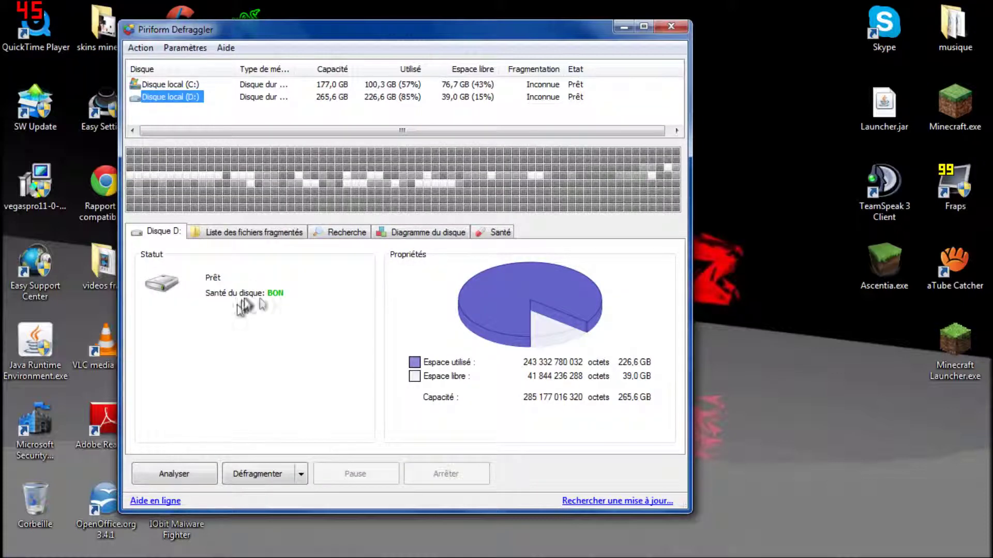
{"action": "left_click", "coordinate": [505, 235]}
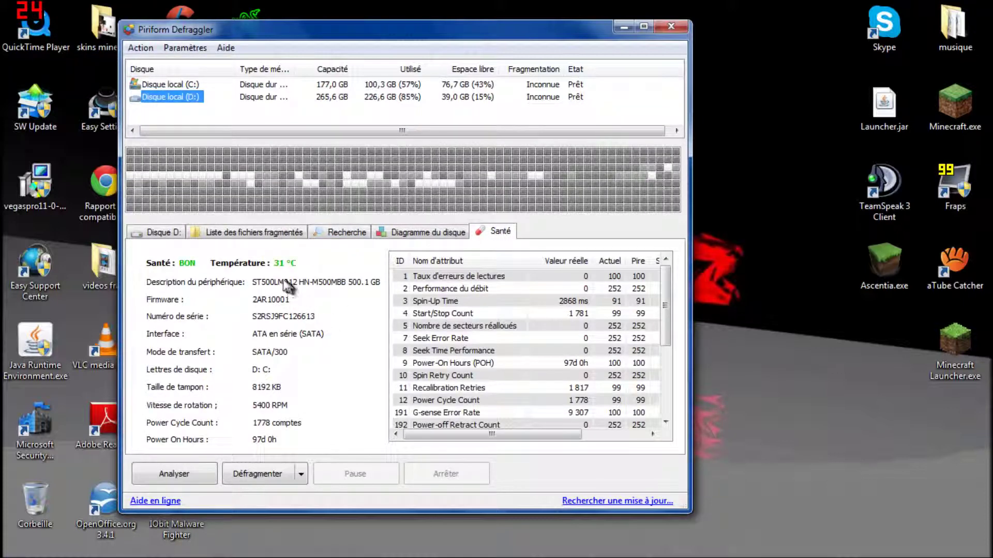
{"action": "left_click", "coordinate": [196, 85]}
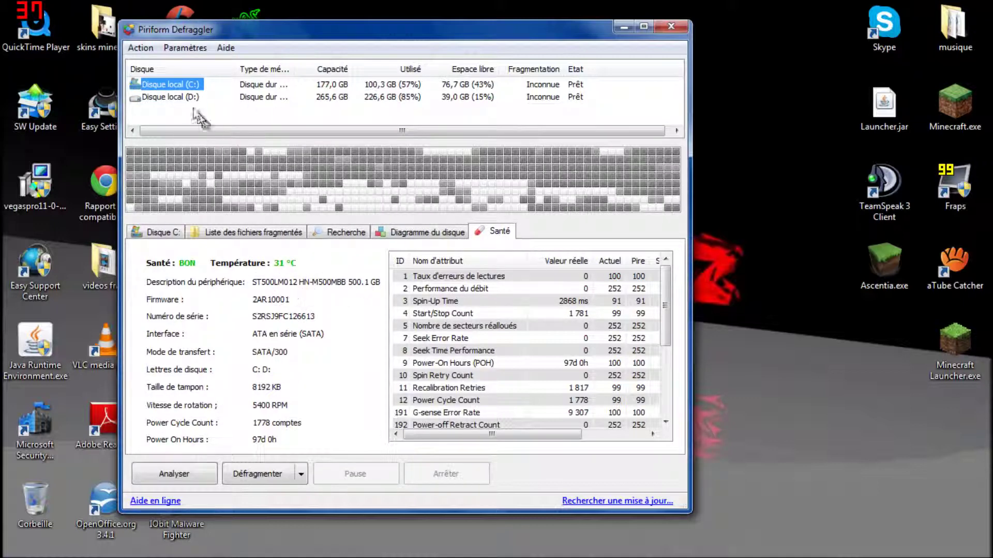
{"action": "left_click", "coordinate": [189, 97]}
{"action": "left_click", "coordinate": [188, 83]}
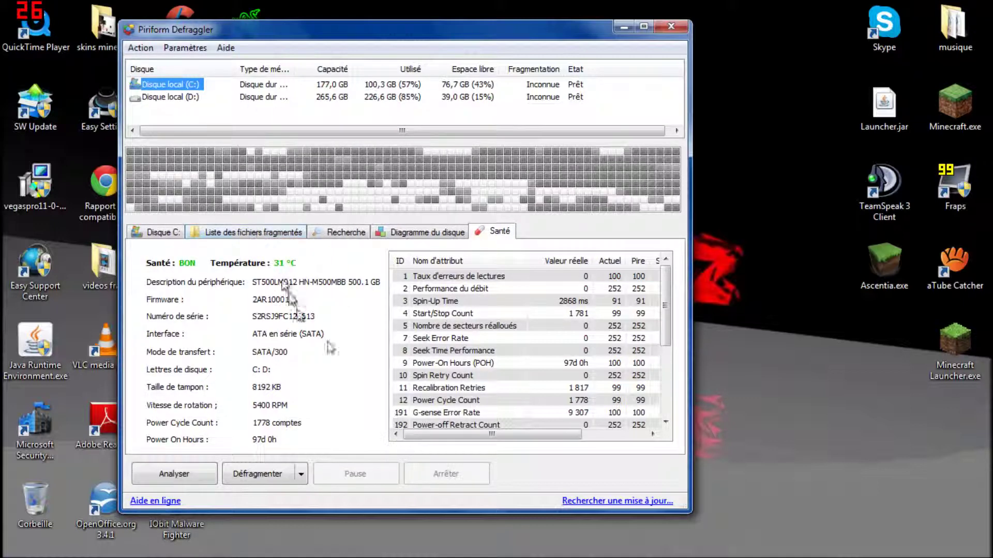
{"action": "scroll", "coordinate": [473, 377], "scroll_direction": "down", "scroll_amount": 1}
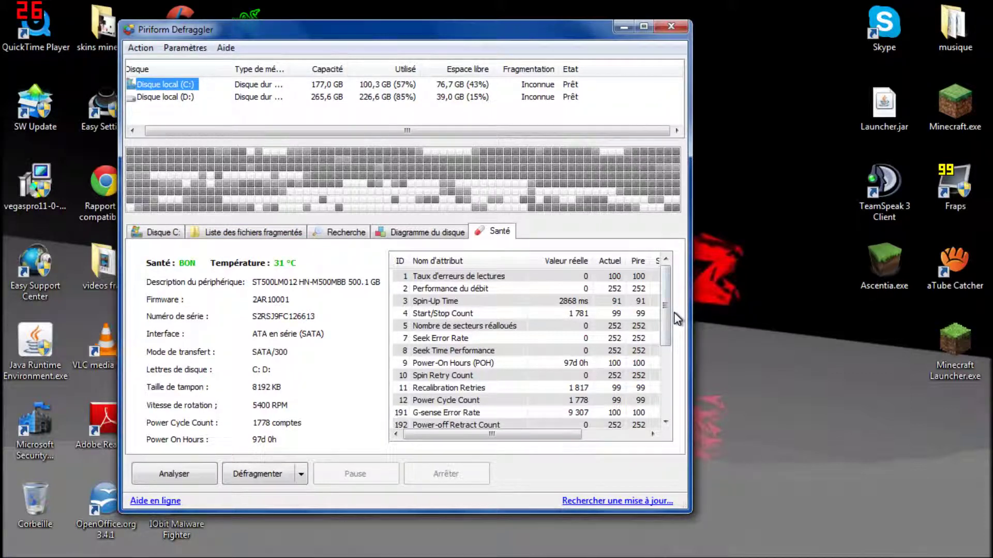
{"action": "left_click_drag", "start_coordinate": [668, 305], "coordinate": [666, 373]}
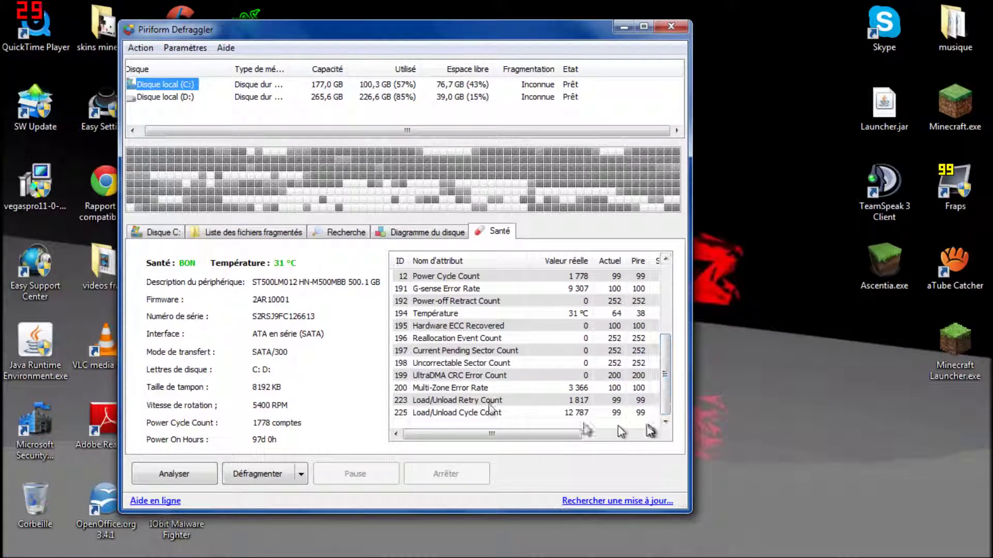
{"action": "scroll", "coordinate": [525, 349], "scroll_direction": "up", "scroll_amount": 1}
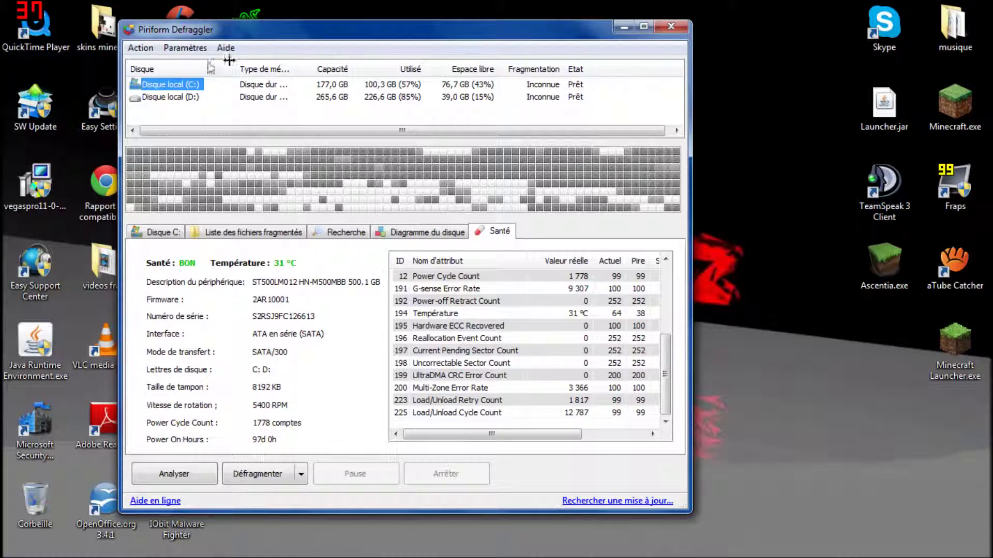
Step: Start a fragmentation analysis of drive C: in a maximized window and stop it partway
{"action": "left_click", "coordinate": [165, 232]}
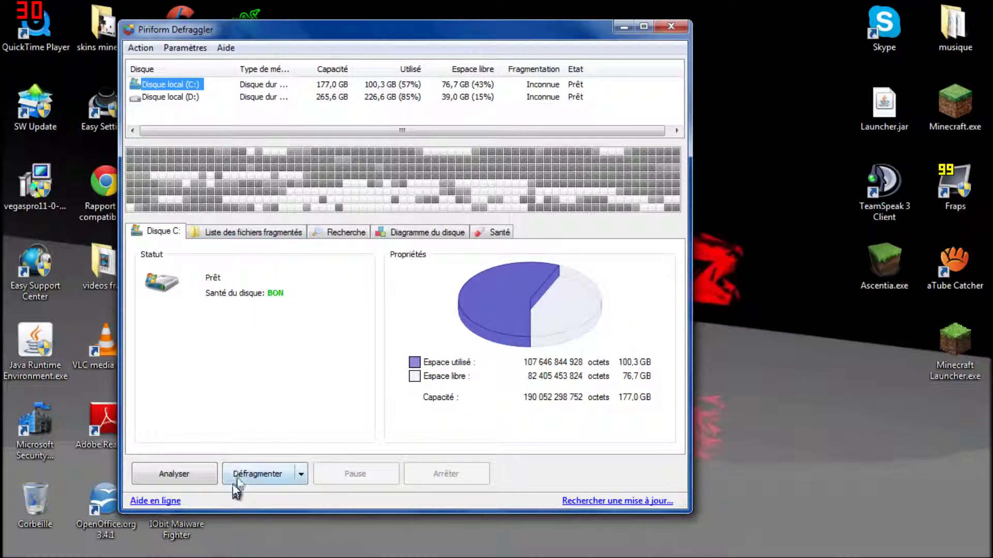
{"action": "left_click", "coordinate": [190, 473]}
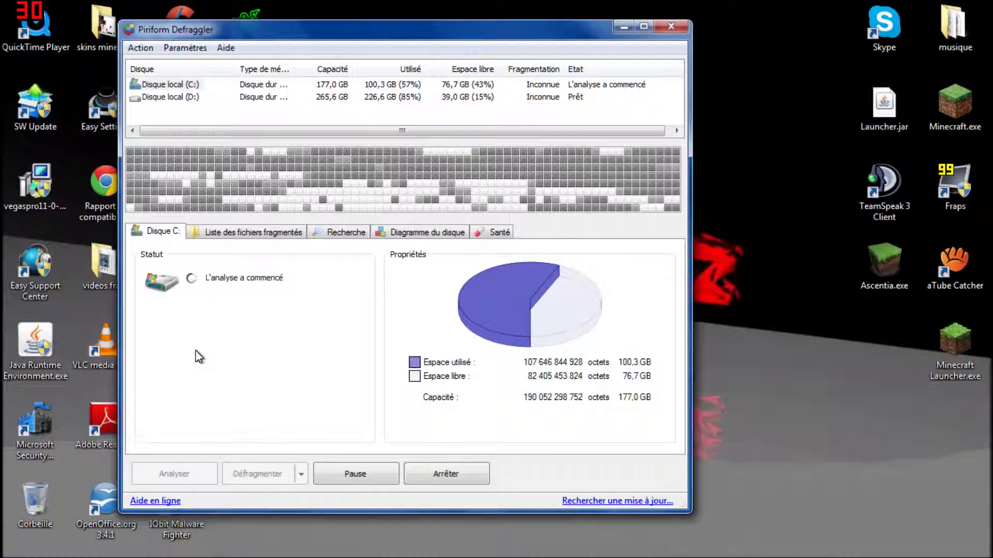
{"action": "left_click", "coordinate": [643, 26]}
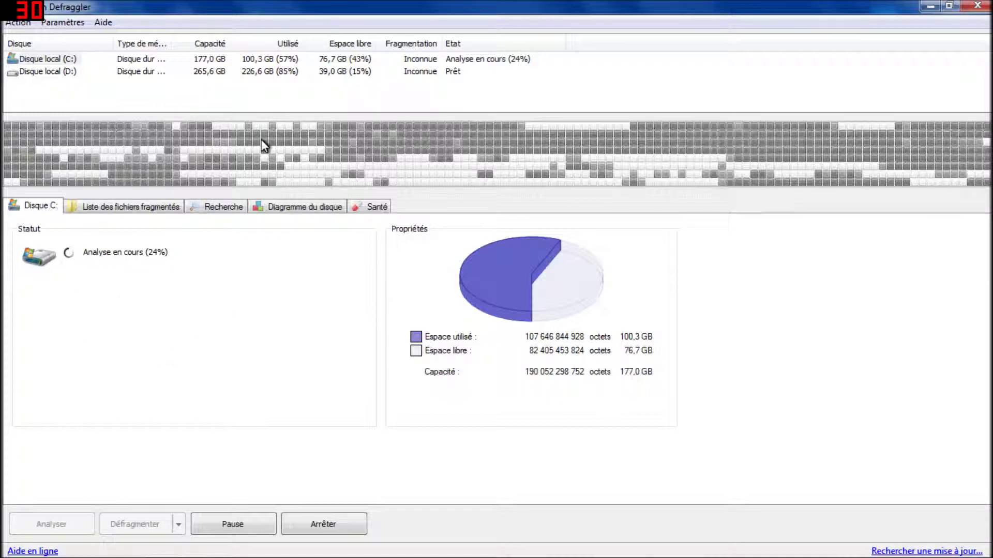
{"action": "left_click", "coordinate": [323, 525]}
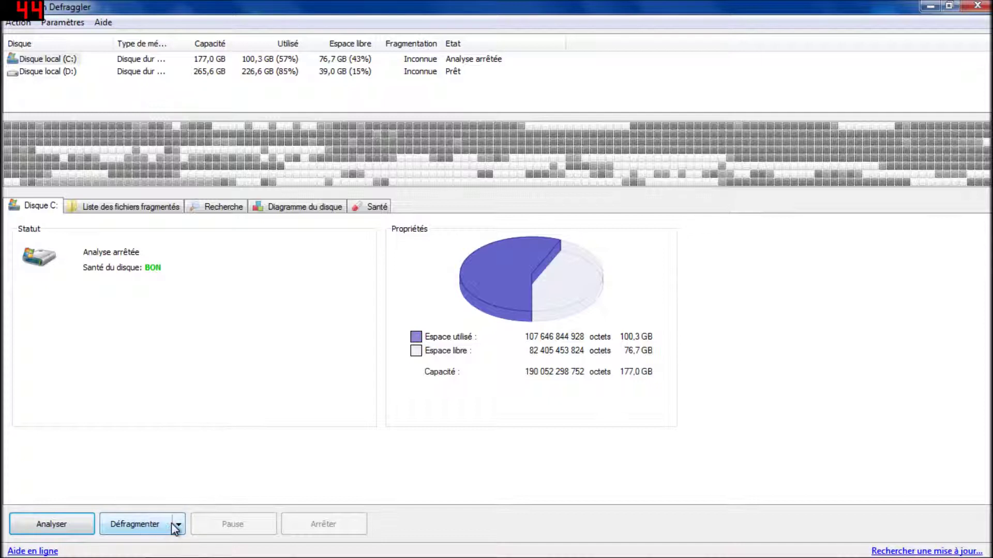
Step: Review the available defragmentation modes, advanced disk actions and help options without starting any of them
{"action": "left_click", "coordinate": [179, 525]}
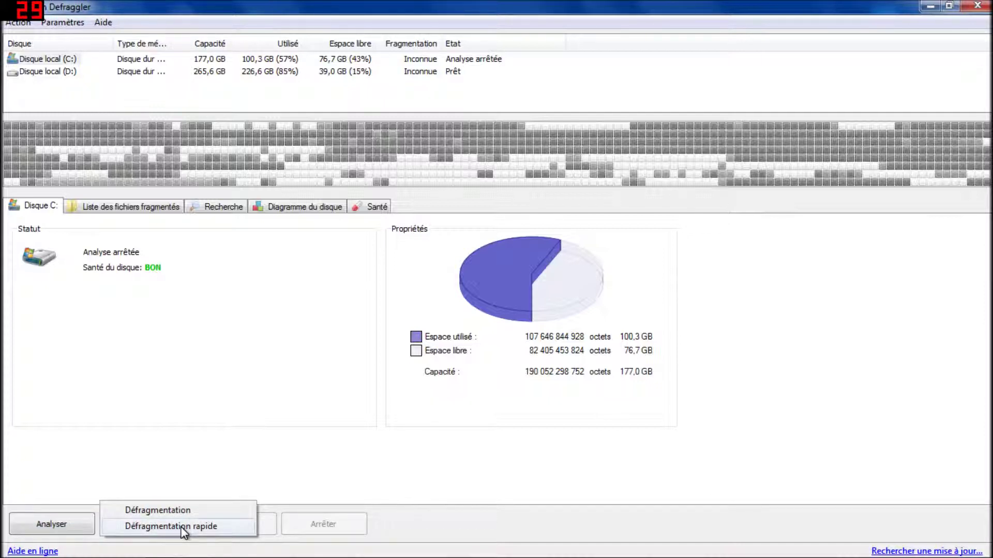
{"action": "left_click", "coordinate": [265, 394]}
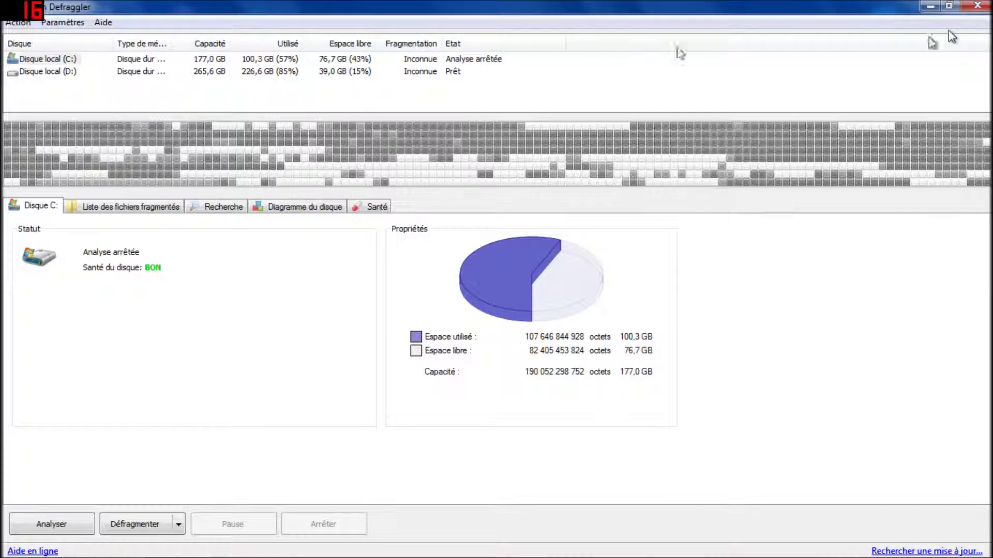
{"action": "left_click", "coordinate": [26, 24]}
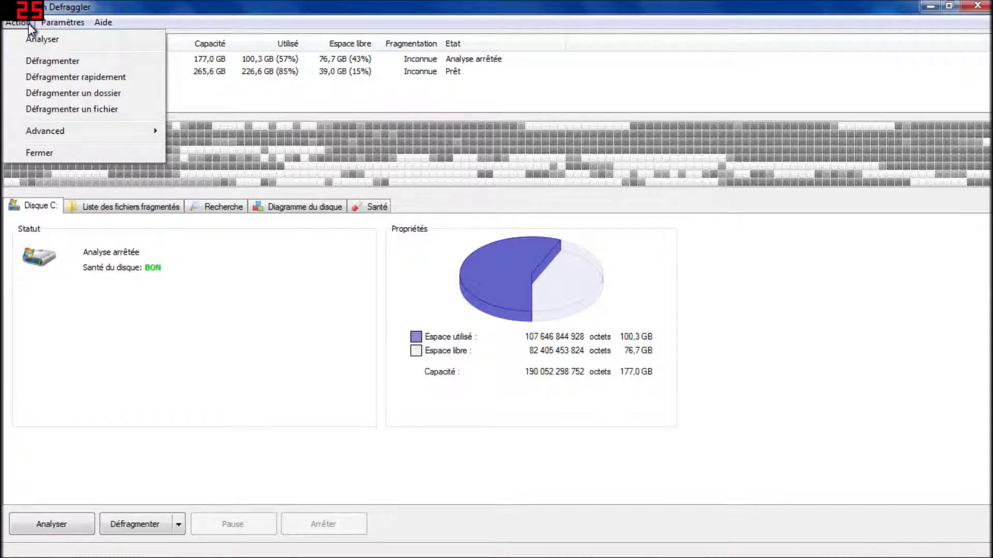
{"action": "mouse_move", "coordinate": [42, 22]}
{"action": "mouse_move", "coordinate": [73, 130]}
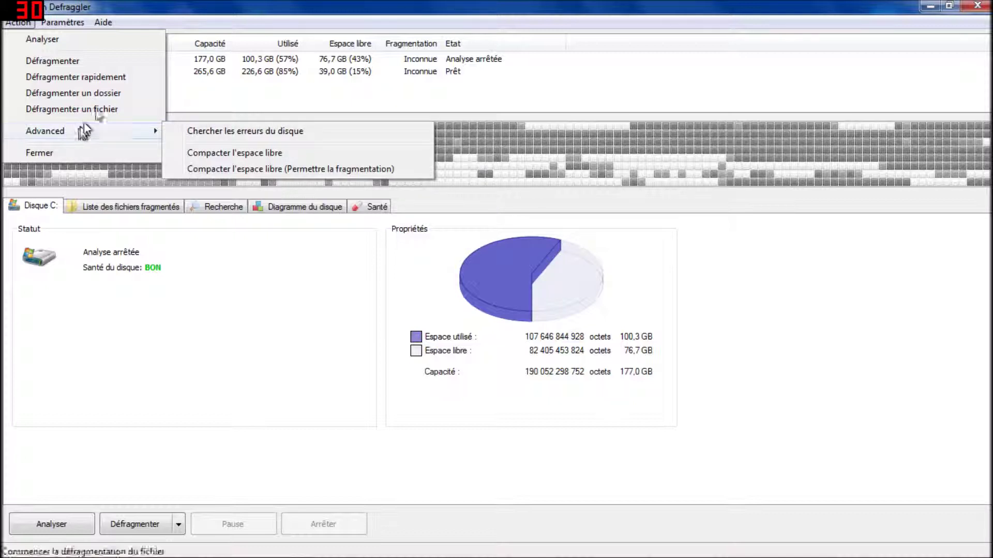
{"action": "mouse_move", "coordinate": [91, 23]}
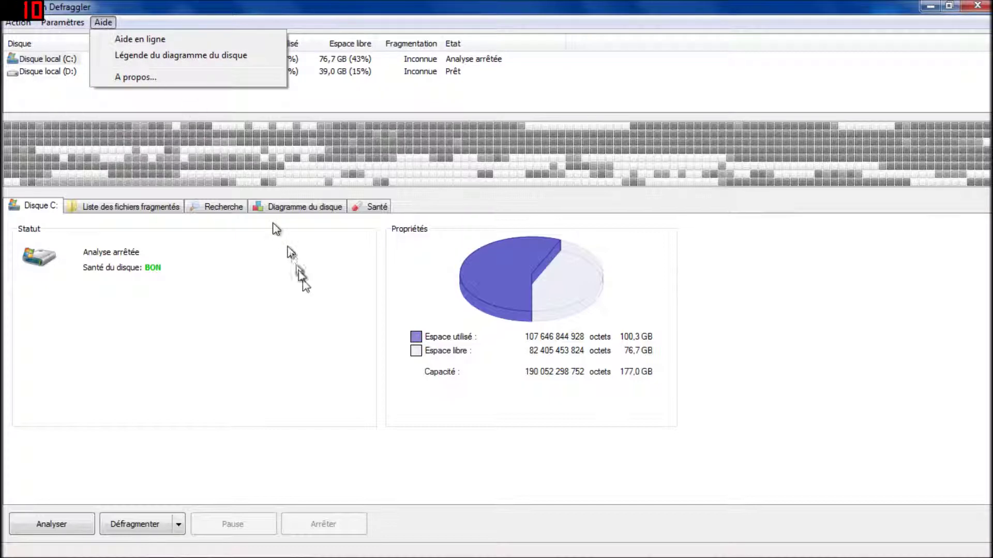
{"action": "left_click", "coordinate": [303, 275]}
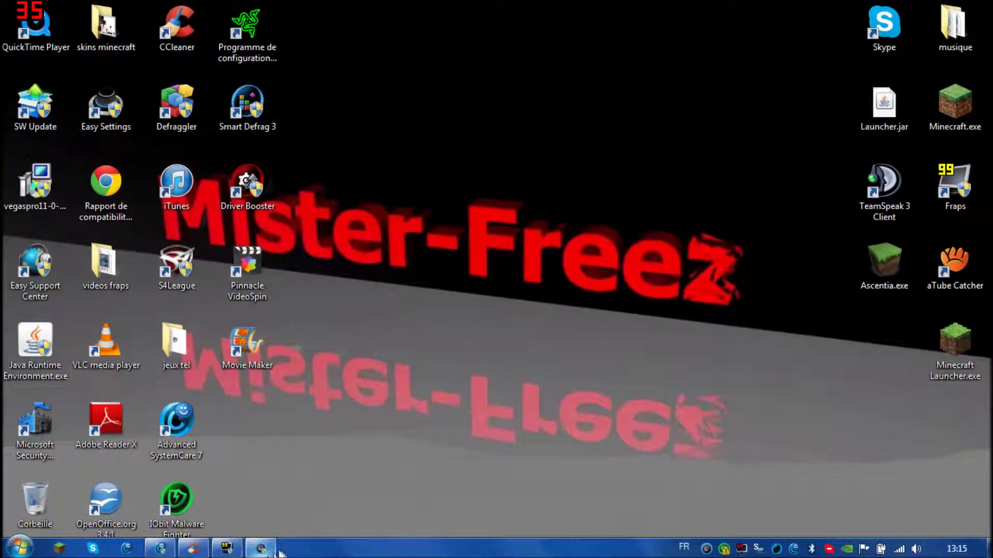
Step: Switch to Smart Defrag and maximize its window
{"action": "left_click", "coordinate": [271, 549]}
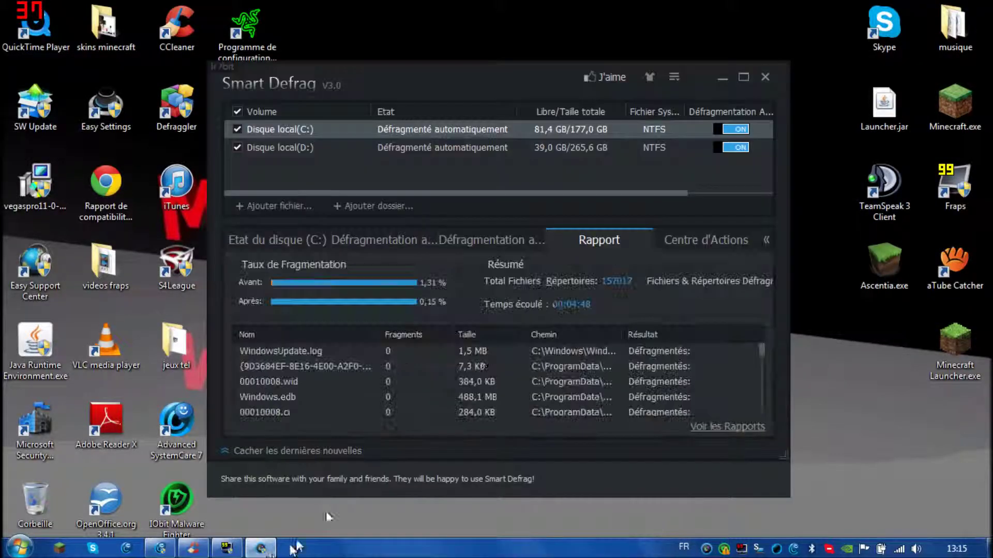
{"action": "left_click_drag", "start_coordinate": [566, 85], "coordinate": [453, 63]}
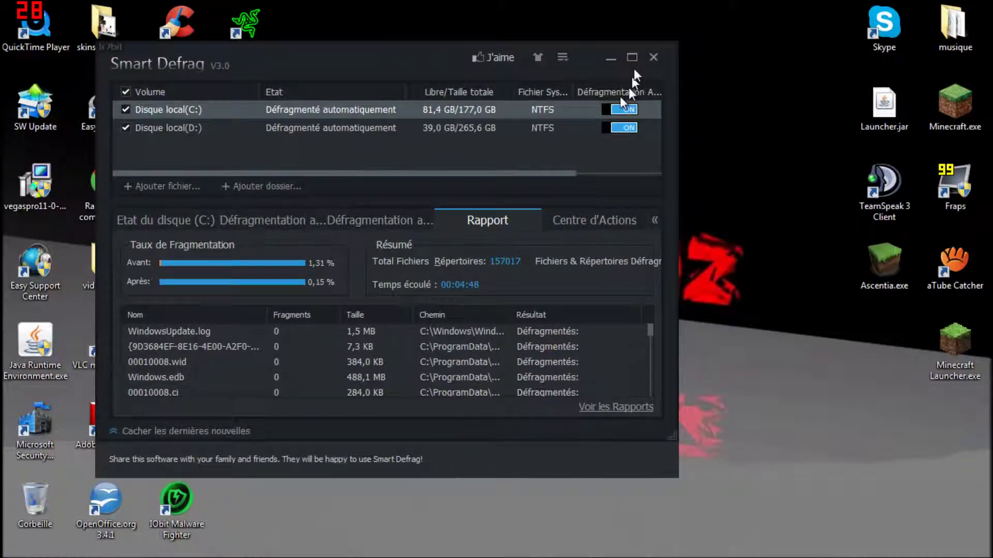
{"action": "left_click", "coordinate": [633, 62]}
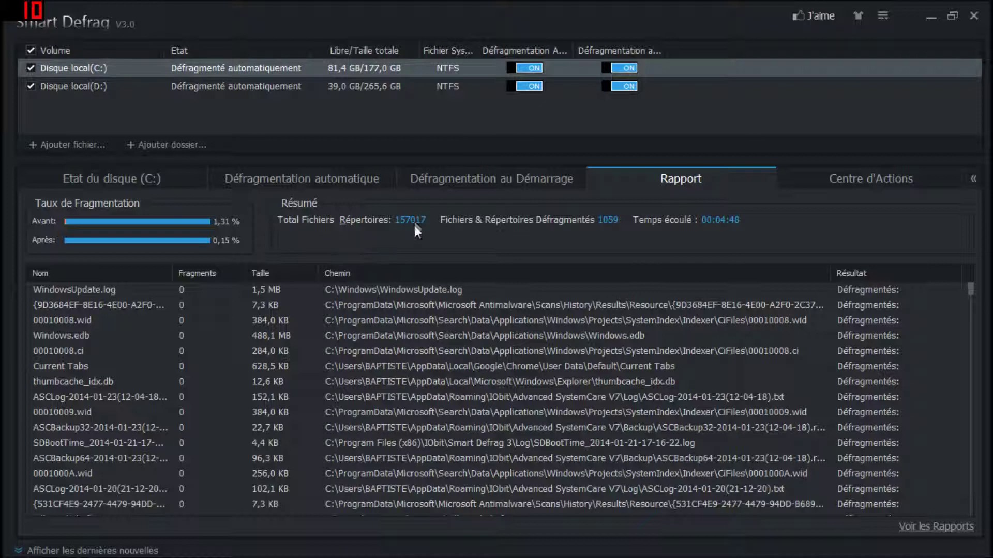
Step: Examine drive C:'s disk state map and its color legend, dismissing the color picker without changes
{"action": "left_click", "coordinate": [105, 185]}
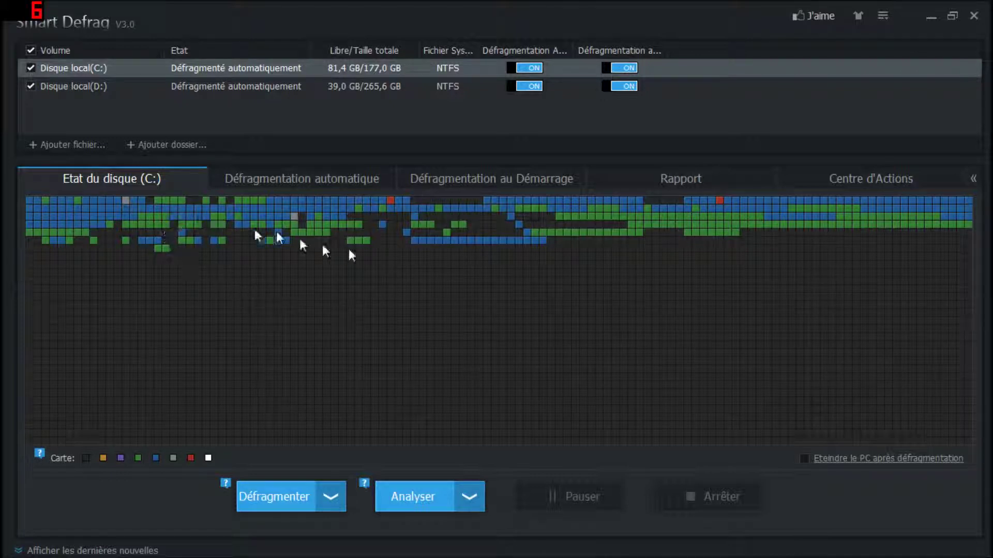
{"action": "left_click", "coordinate": [157, 457]}
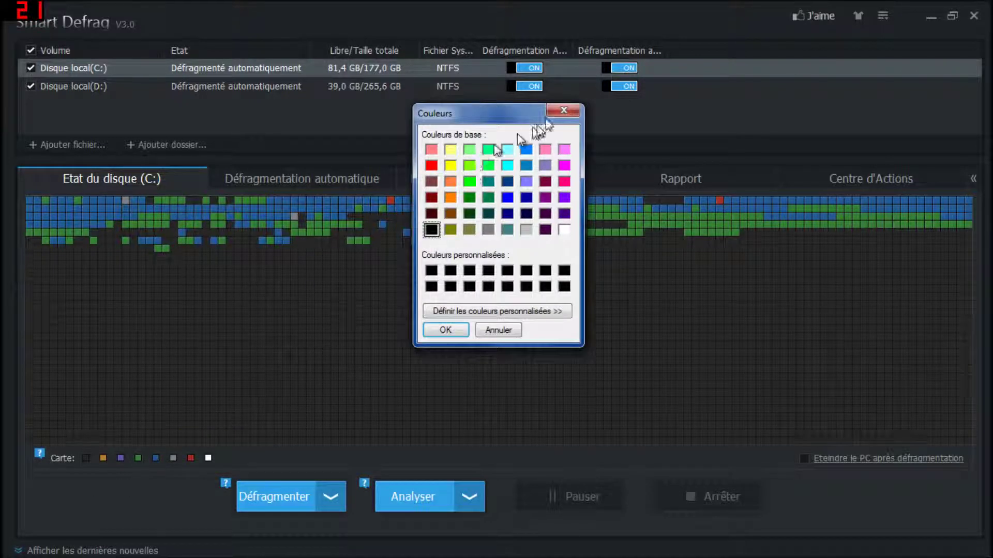
{"action": "left_click", "coordinate": [563, 111]}
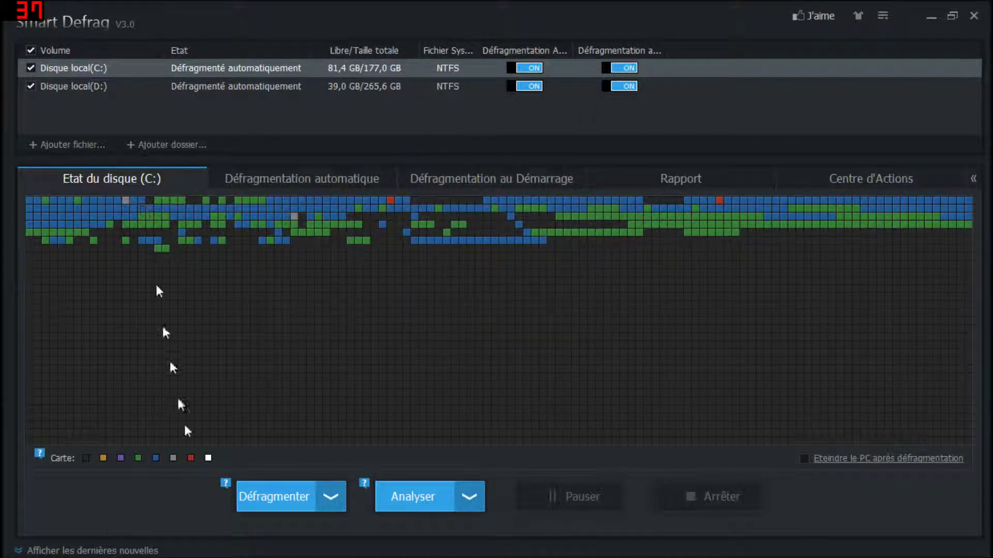
{"action": "mouse_move", "coordinate": [158, 460]}
{"action": "mouse_move", "coordinate": [192, 464]}
Step: Review drive C:'s automatic and boot-time defragmentation pages, the defragmentation report's file list and the action center
{"action": "left_click", "coordinate": [319, 190]}
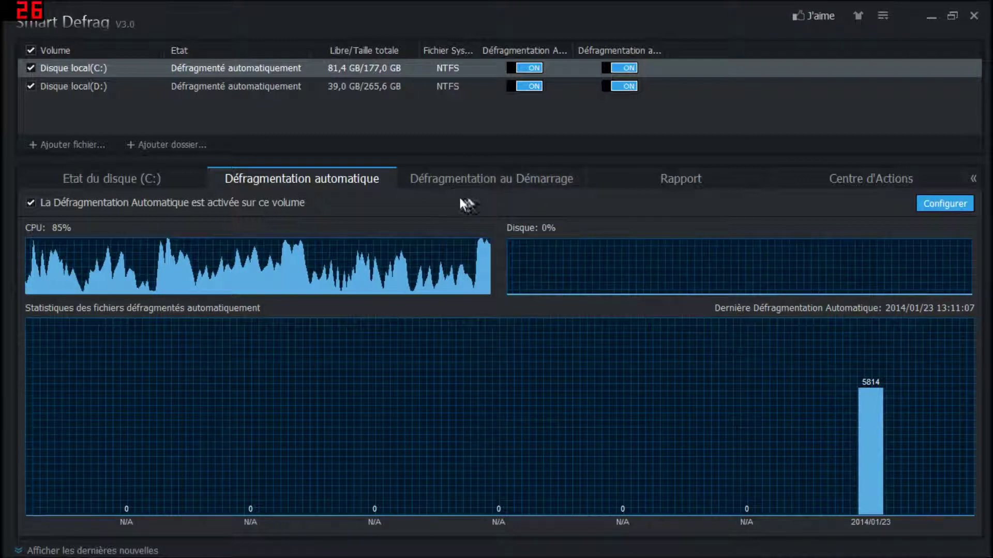
{"action": "left_click", "coordinate": [177, 192]}
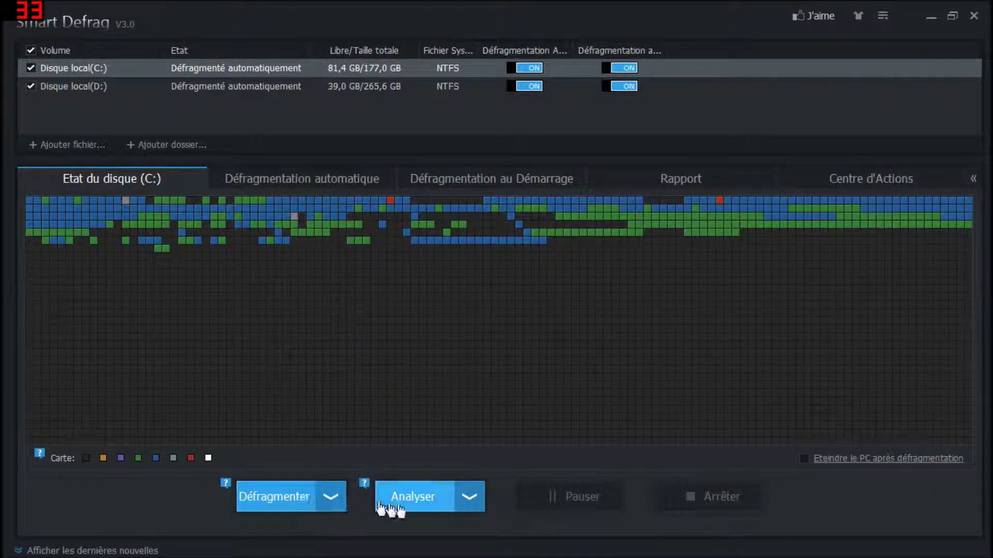
{"action": "left_click", "coordinate": [481, 190]}
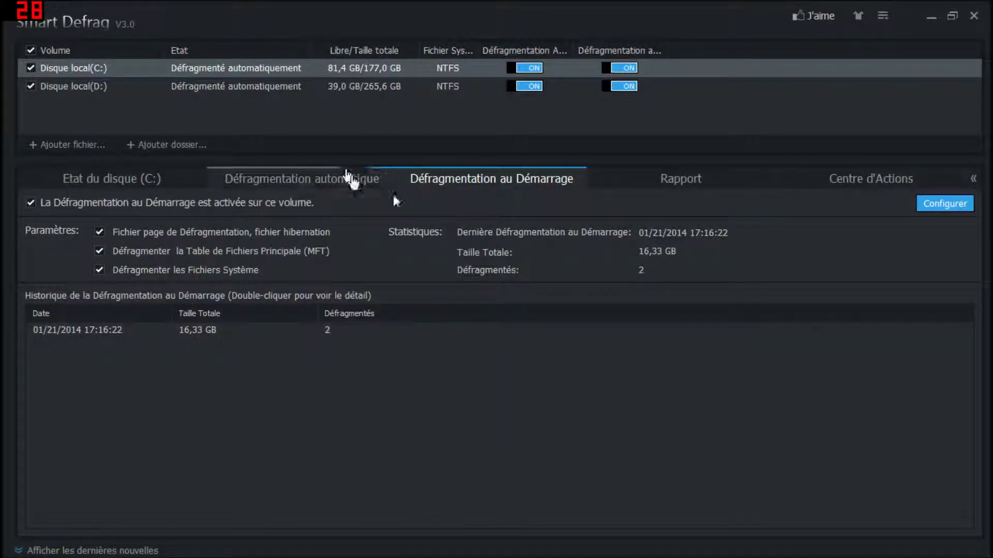
{"action": "left_click", "coordinate": [605, 189]}
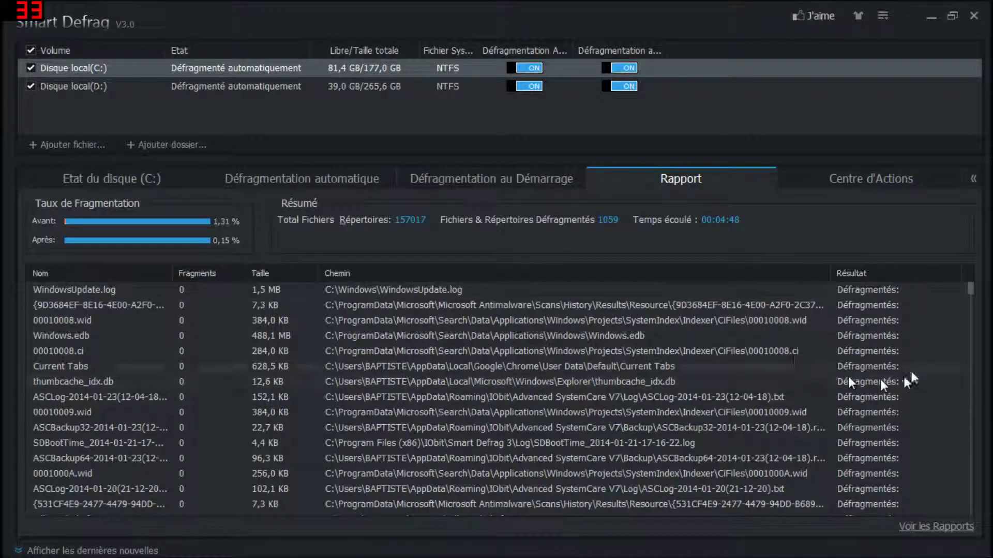
{"action": "left_click_drag", "start_coordinate": [974, 291], "coordinate": [972, 511]}
{"action": "left_click", "coordinate": [853, 184]}
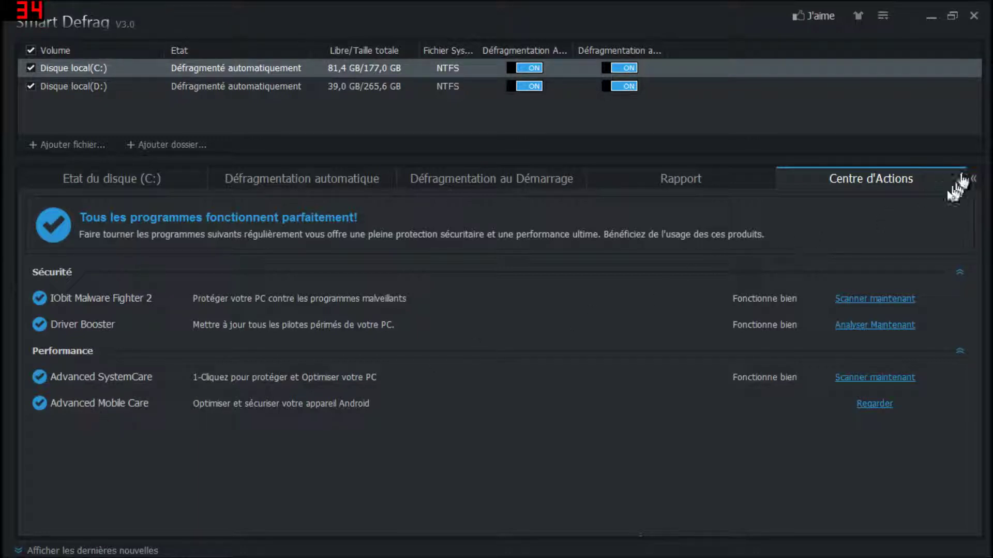
Step: Close Smart Defrag and switch to CCleaner in a maximized window
{"action": "left_click", "coordinate": [973, 15]}
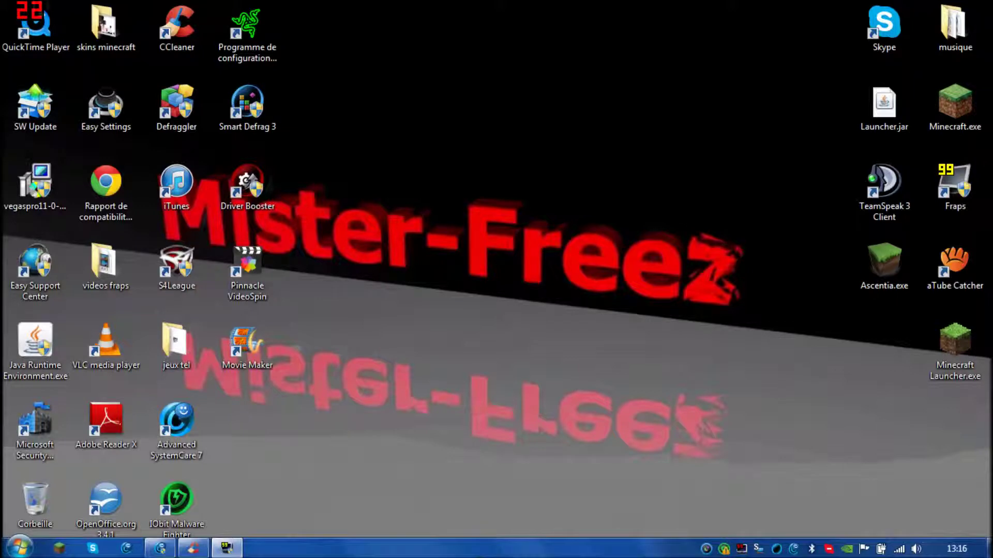
{"action": "left_click", "coordinate": [193, 548]}
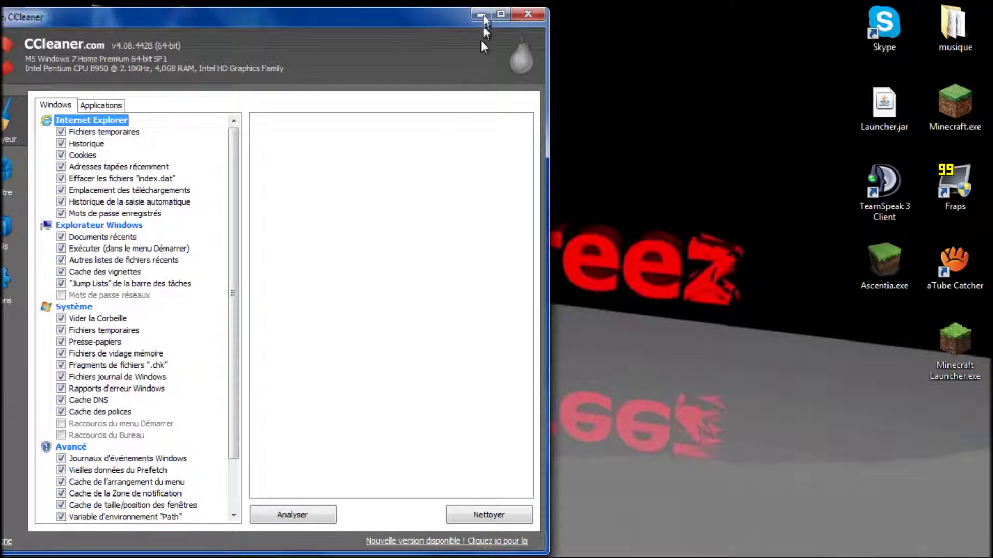
{"action": "left_click", "coordinate": [506, 14]}
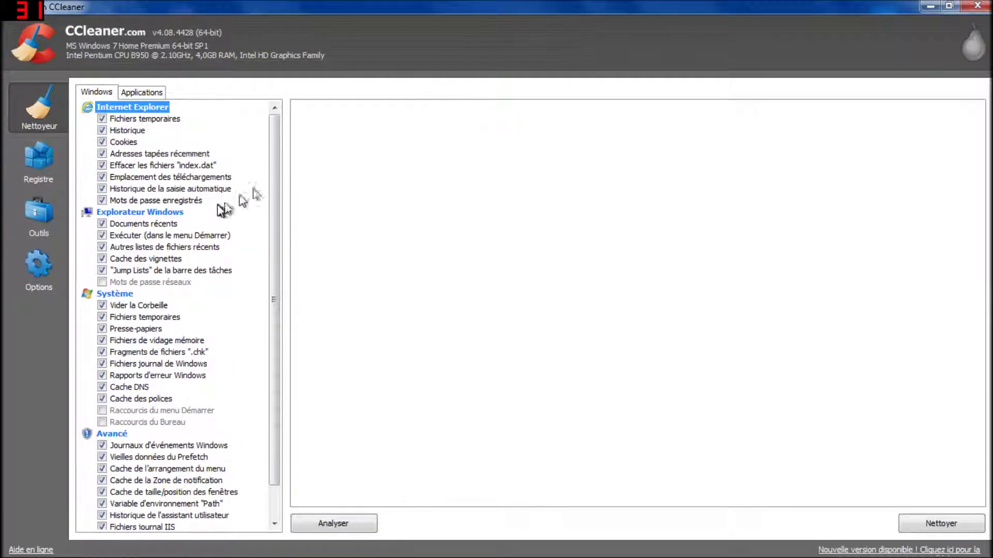
Step: Examine the full list of Windows cleaning options, from Internet Explorer to the advanced items, with a brief look at the Start menu
{"action": "scroll", "coordinate": [286, 201], "scroll_direction": "down", "scroll_amount": 1}
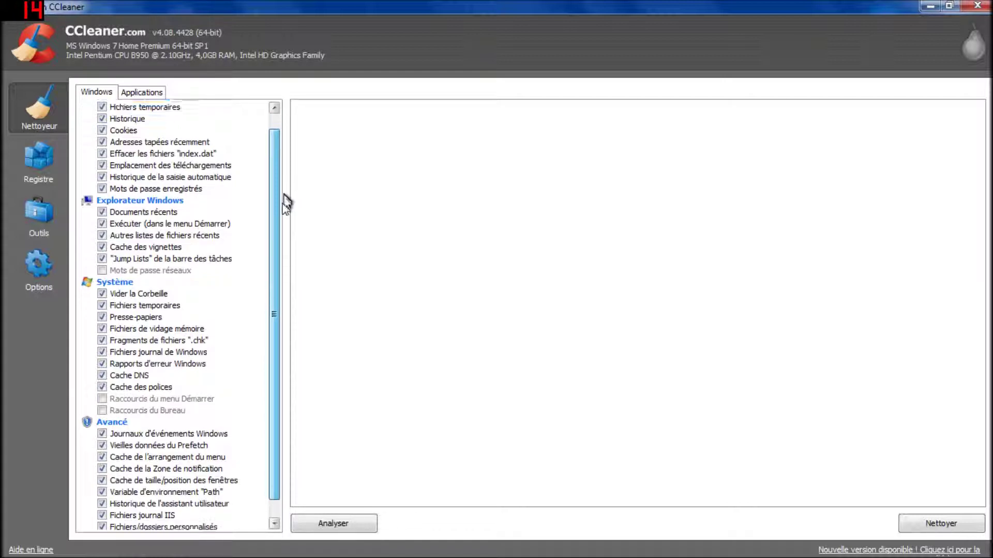
{"action": "scroll", "coordinate": [286, 206], "scroll_direction": "down", "scroll_amount": 2}
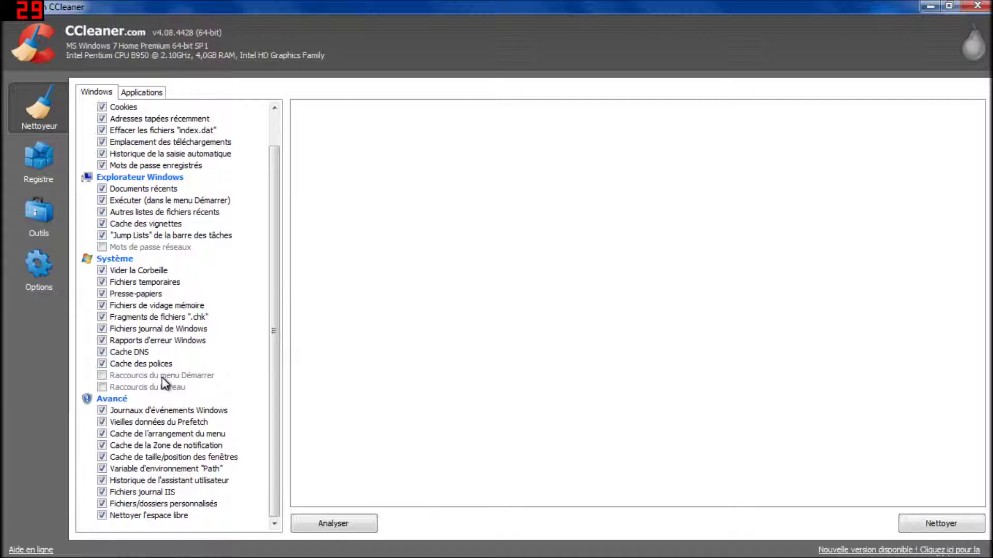
{"action": "left_click", "coordinate": [21, 547]}
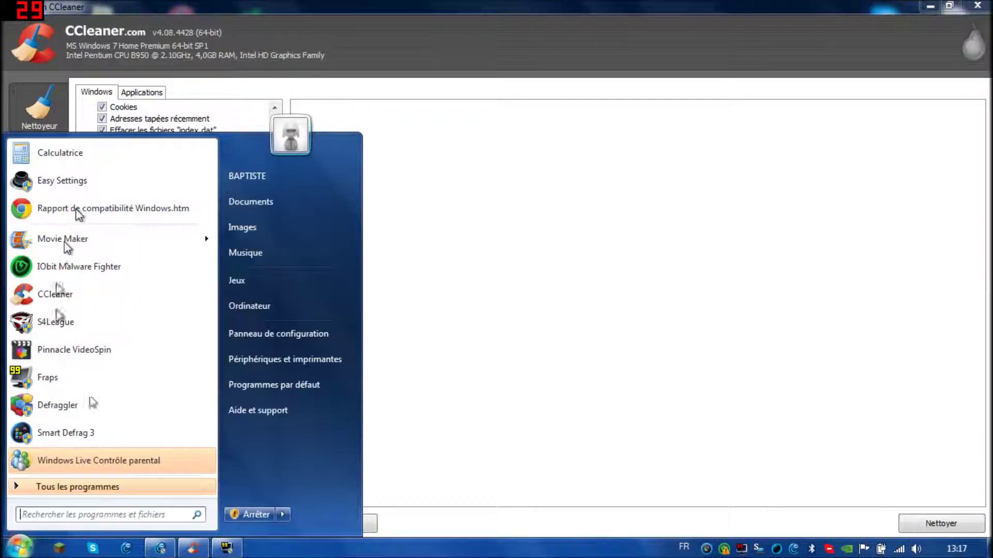
{"action": "left_click", "coordinate": [567, 282]}
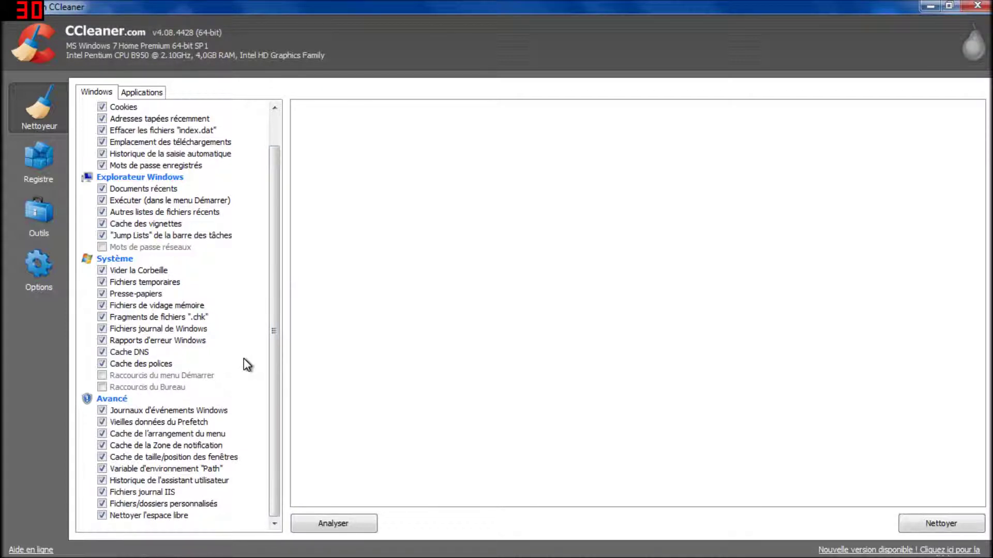
{"action": "scroll", "coordinate": [280, 364], "scroll_direction": "up", "scroll_amount": 1}
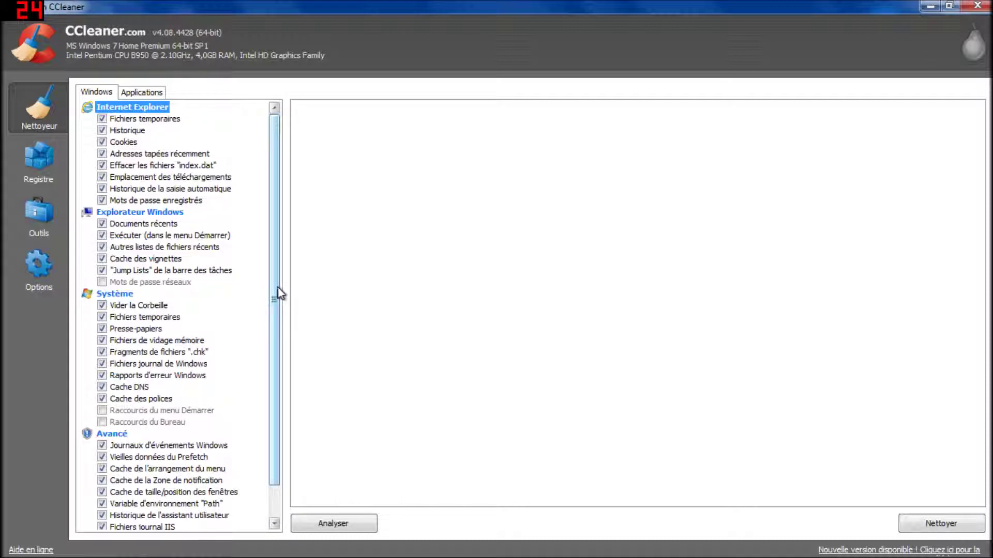
{"action": "left_click_drag", "start_coordinate": [279, 293], "coordinate": [287, 357]}
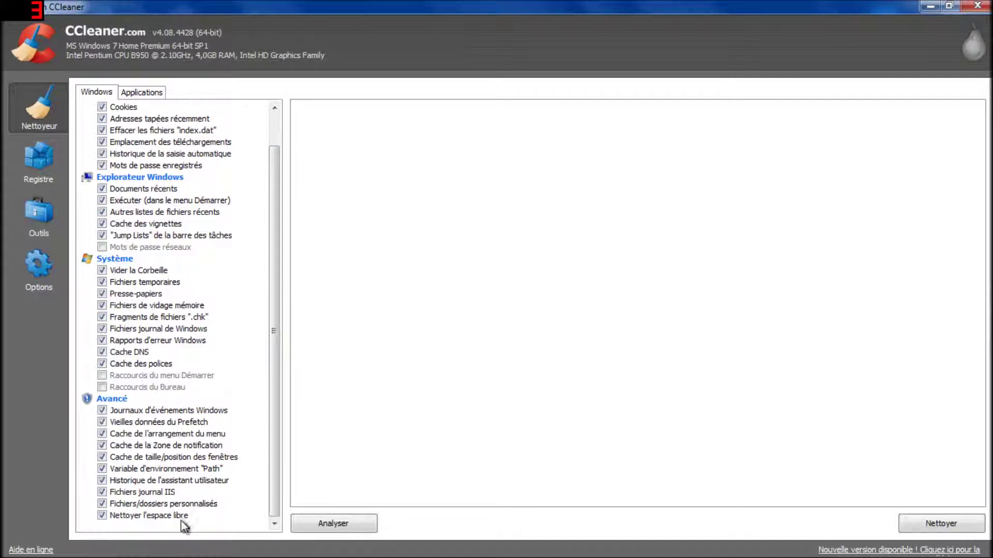
{"action": "left_click_drag", "start_coordinate": [277, 366], "coordinate": [178, 150]}
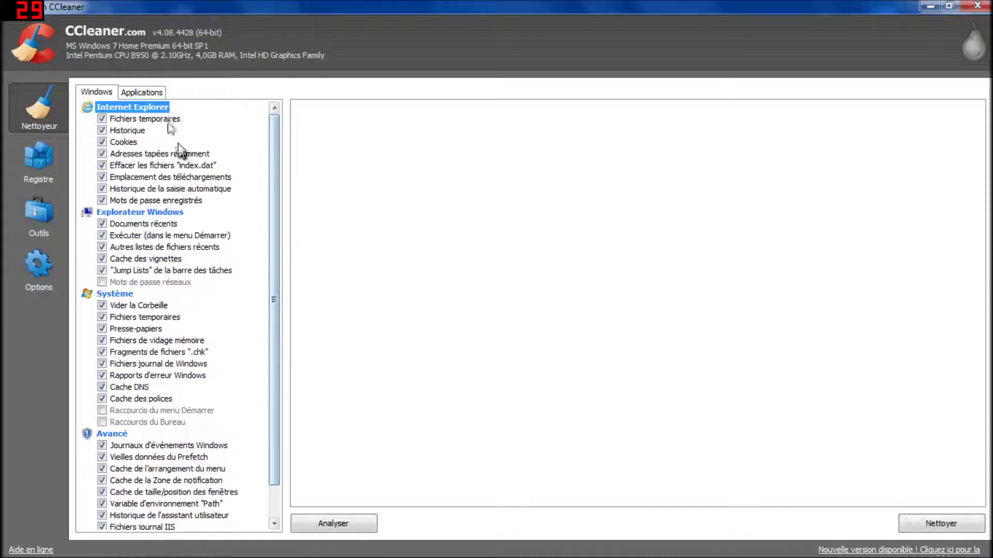
Step: Examine the full list of application cleaning options, from Google Chrome to the Windows utilities
{"action": "left_click", "coordinate": [151, 93]}
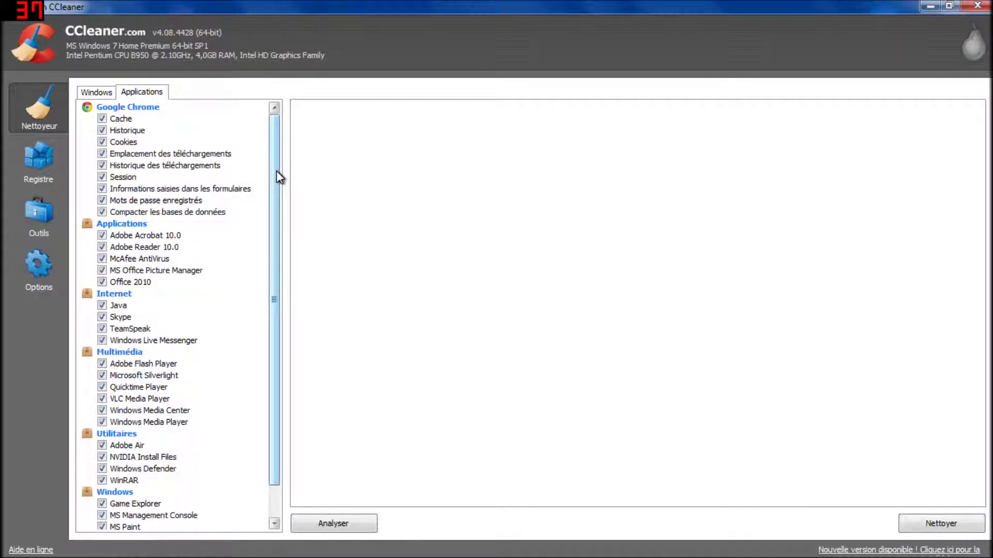
{"action": "left_click_drag", "start_coordinate": [276, 171], "coordinate": [272, 226]}
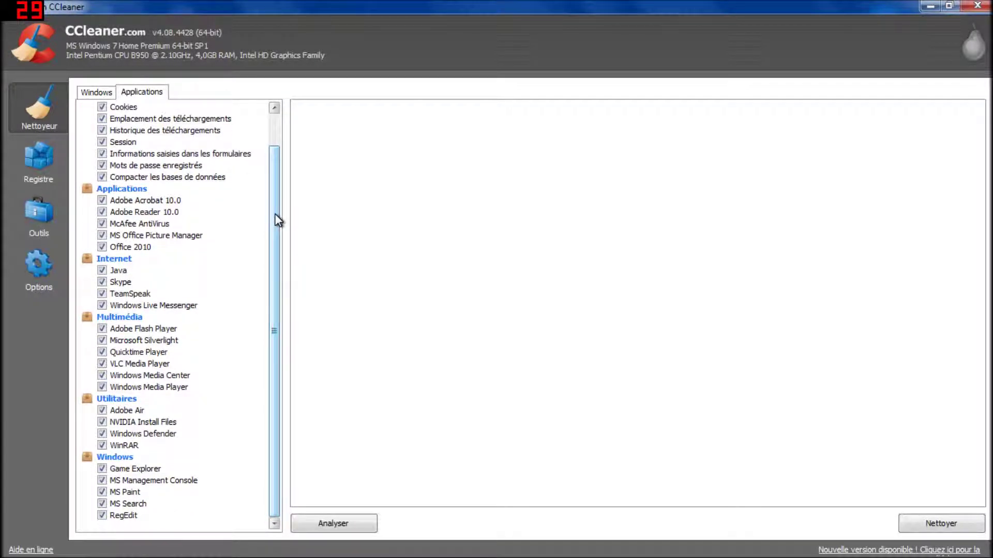
{"action": "scroll", "coordinate": [278, 220], "scroll_direction": "up", "scroll_amount": 1}
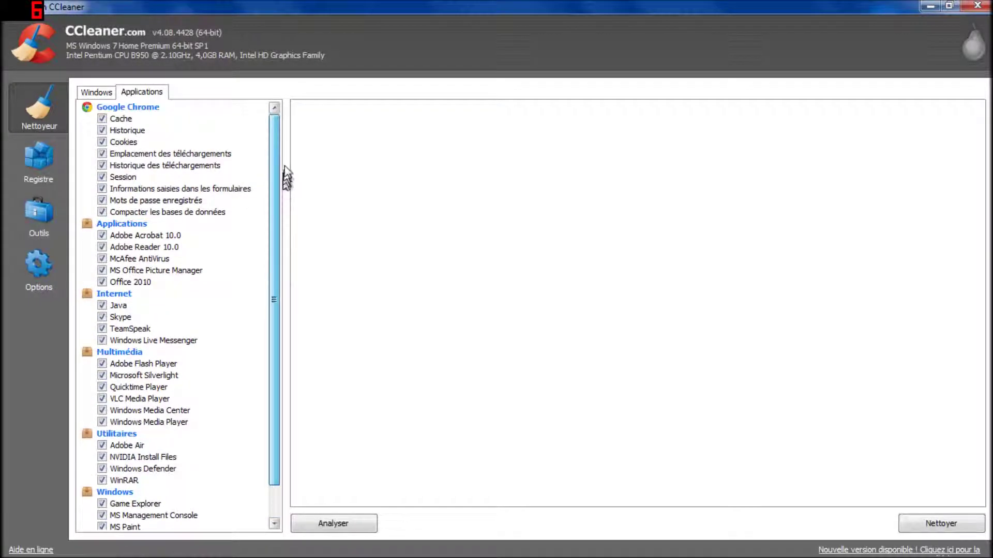
Step: Scan the registry for errors using all the registry cleaner categories
{"action": "left_click", "coordinate": [18, 178]}
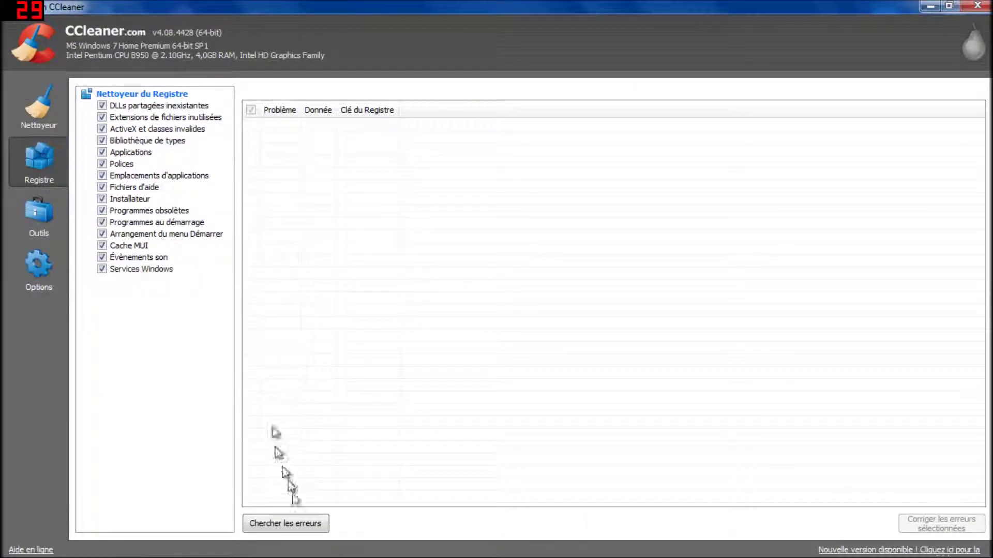
{"action": "left_click", "coordinate": [284, 526]}
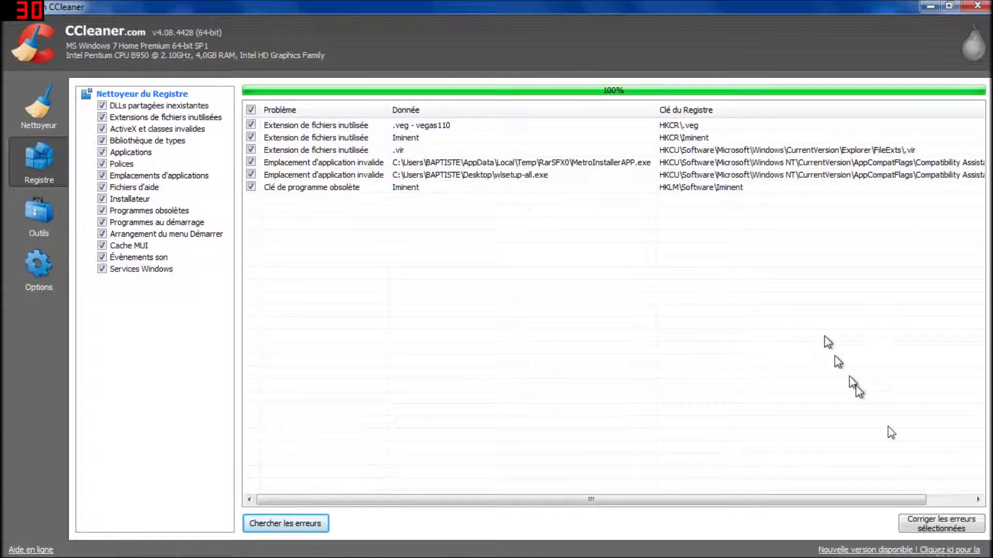
{"action": "left_click", "coordinate": [963, 530]}
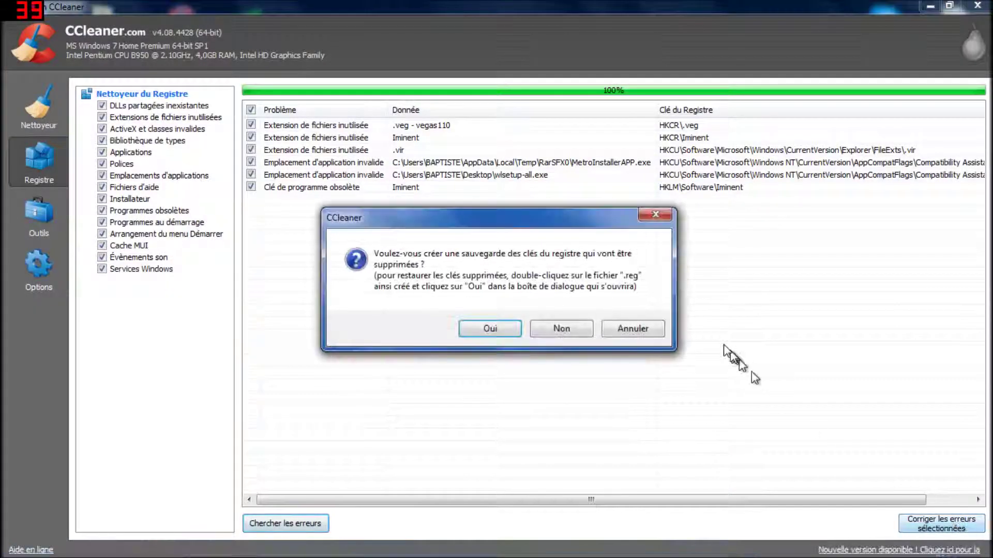
{"action": "left_click", "coordinate": [511, 335]}
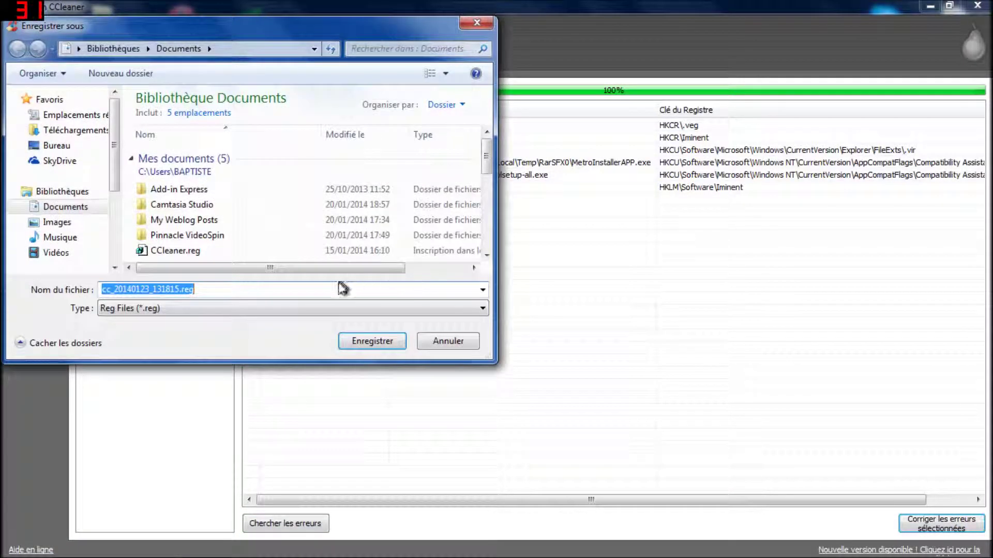
{"action": "left_click", "coordinate": [442, 344]}
Step: Fix all selected registry errors without creating a registry backup, and close the repair dialog
{"action": "left_click", "coordinate": [920, 524]}
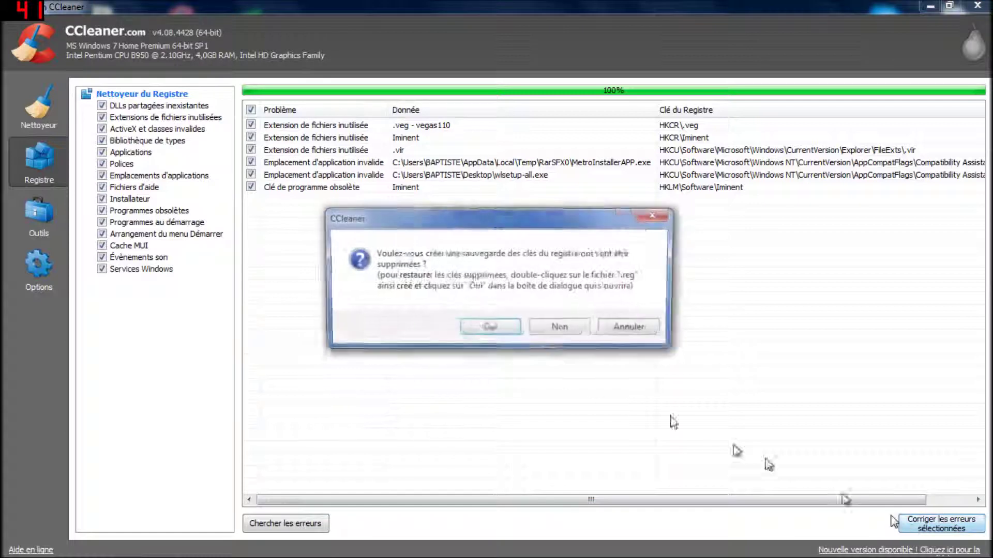
{"action": "left_click", "coordinate": [558, 328]}
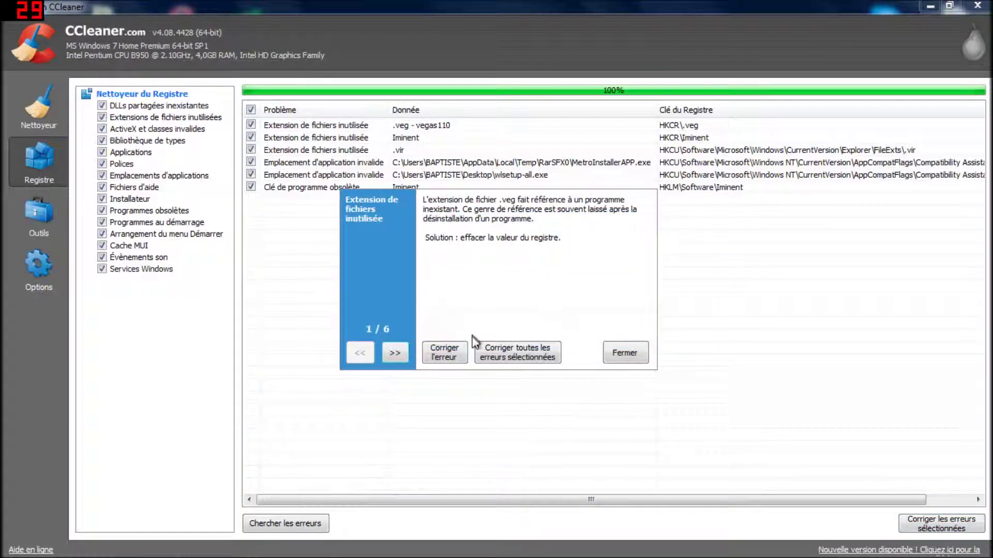
{"action": "left_click", "coordinate": [516, 356]}
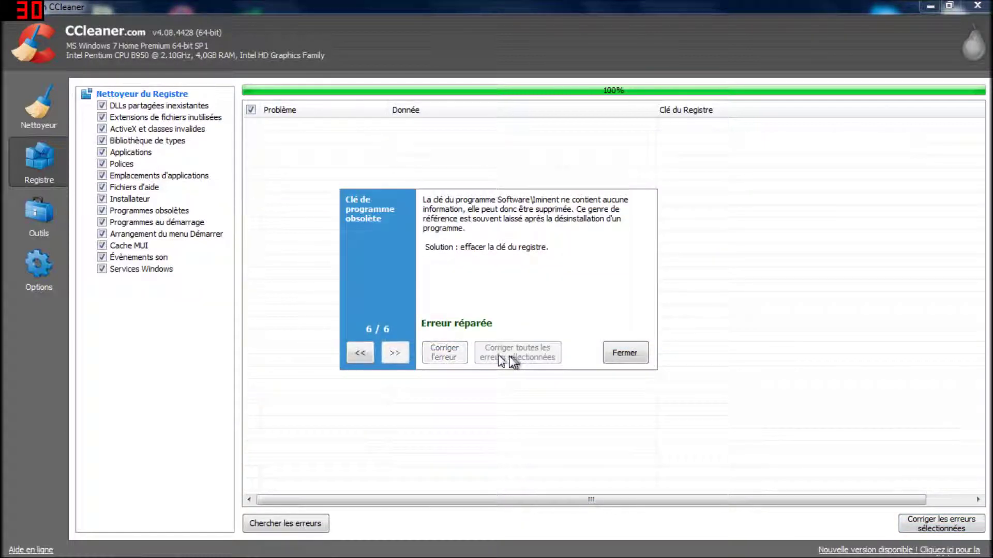
{"action": "left_click", "coordinate": [626, 354]}
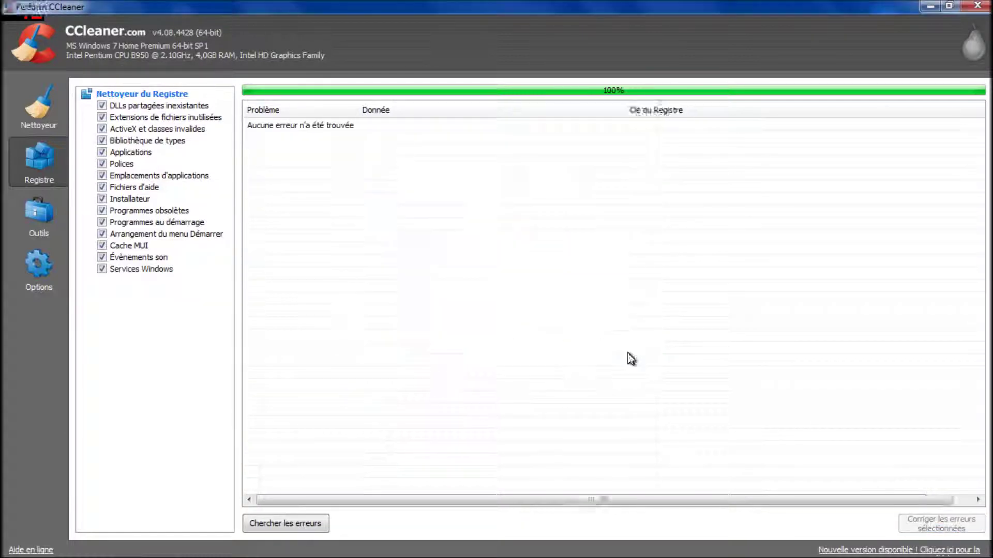
Step: Examine the full list of installed programs in the uninstall tool, with a brief look at the Windows Control Panel
{"action": "left_click", "coordinate": [22, 215]}
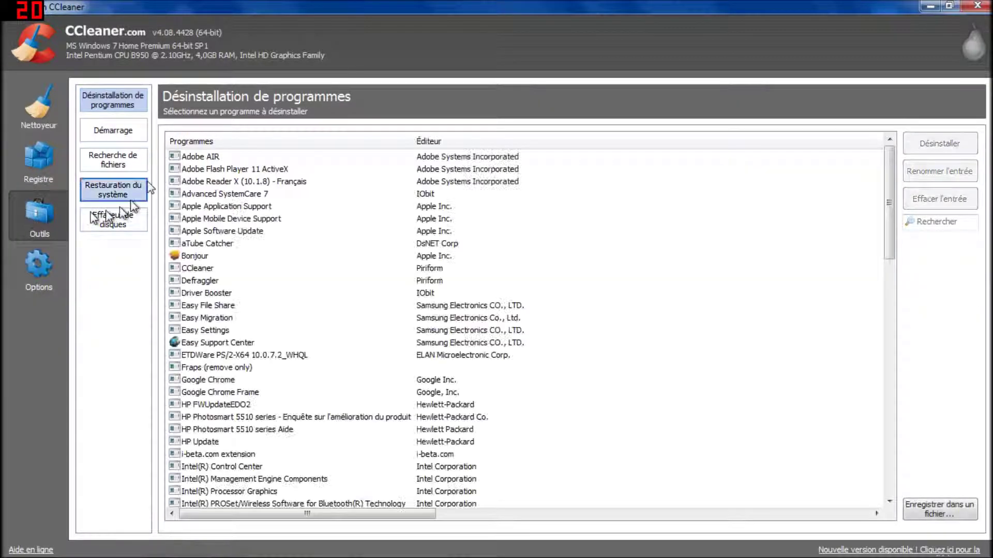
{"action": "scroll", "coordinate": [271, 306], "scroll_direction": "down", "scroll_amount": 10}
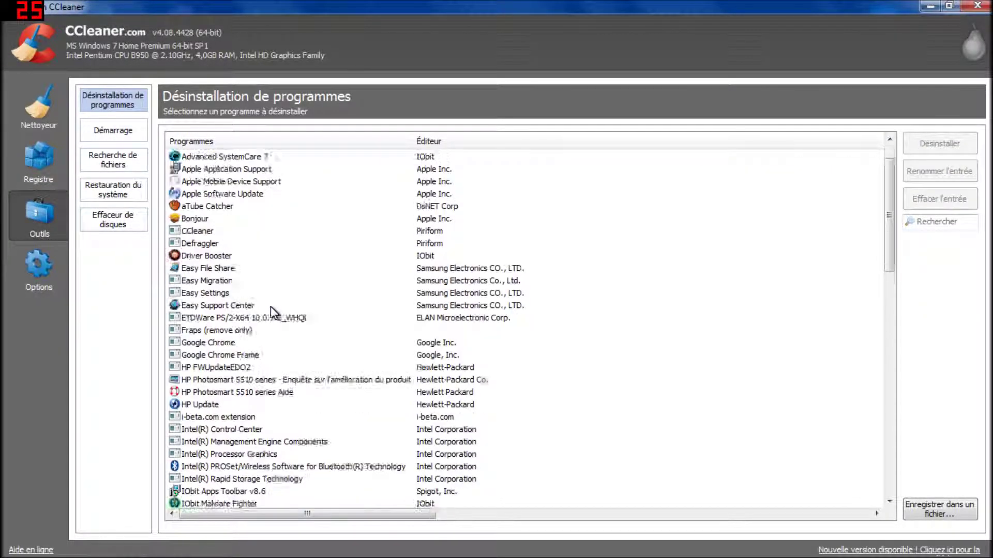
{"action": "left_click", "coordinate": [20, 547]}
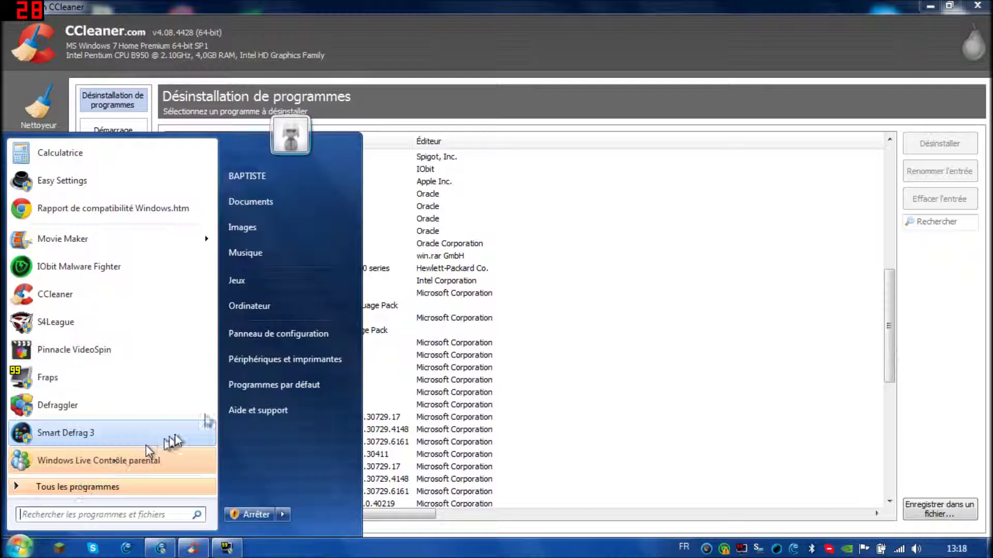
{"action": "left_click", "coordinate": [283, 333]}
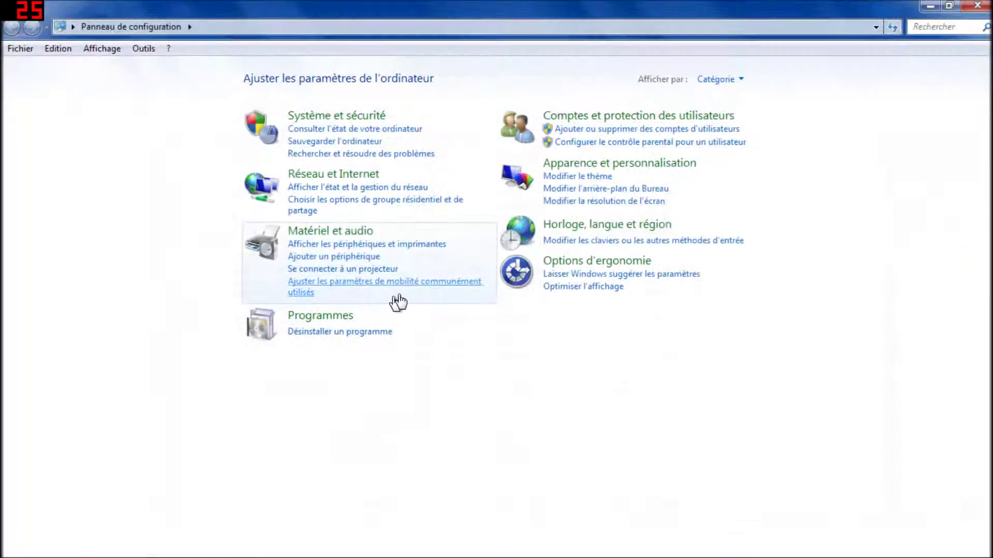
{"action": "left_click", "coordinate": [343, 338]}
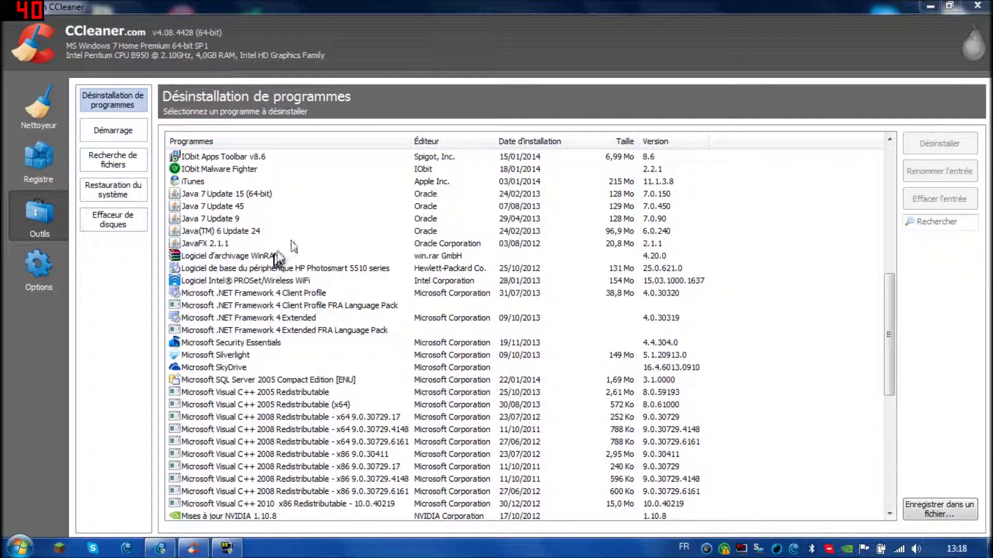
{"action": "left_click_drag", "start_coordinate": [886, 324], "coordinate": [892, 456]}
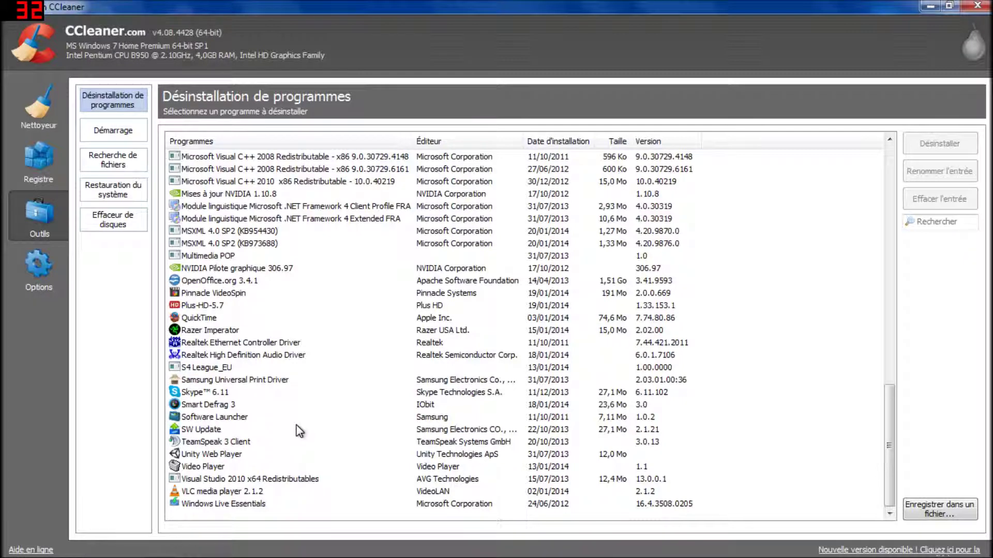
{"action": "scroll", "coordinate": [310, 414], "scroll_direction": "up", "scroll_amount": 18}
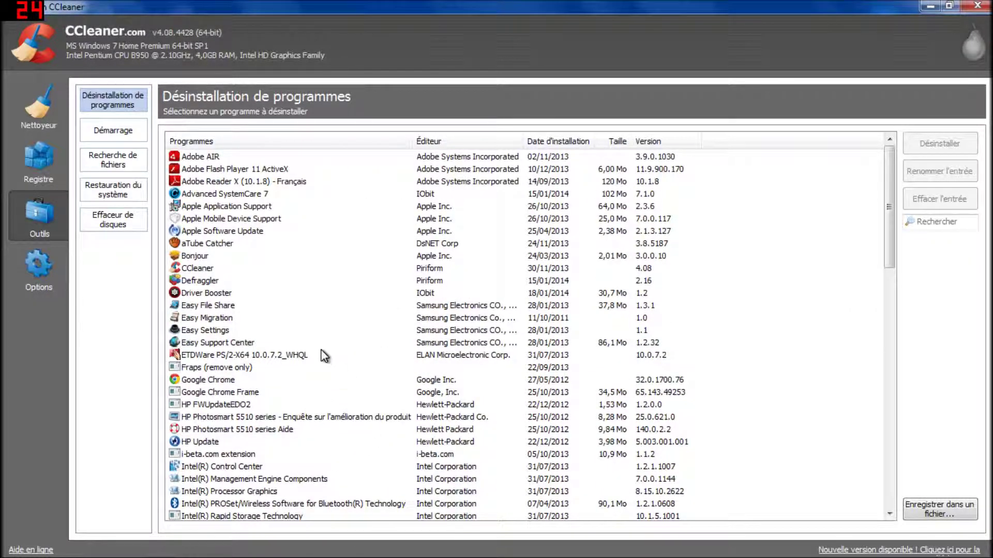
Step: Examine the startup entries for Windows, Internet Explorer, Google Chrome, scheduled tasks and the context menu, with a brief look at the duplicate file finder
{"action": "left_click", "coordinate": [113, 132]}
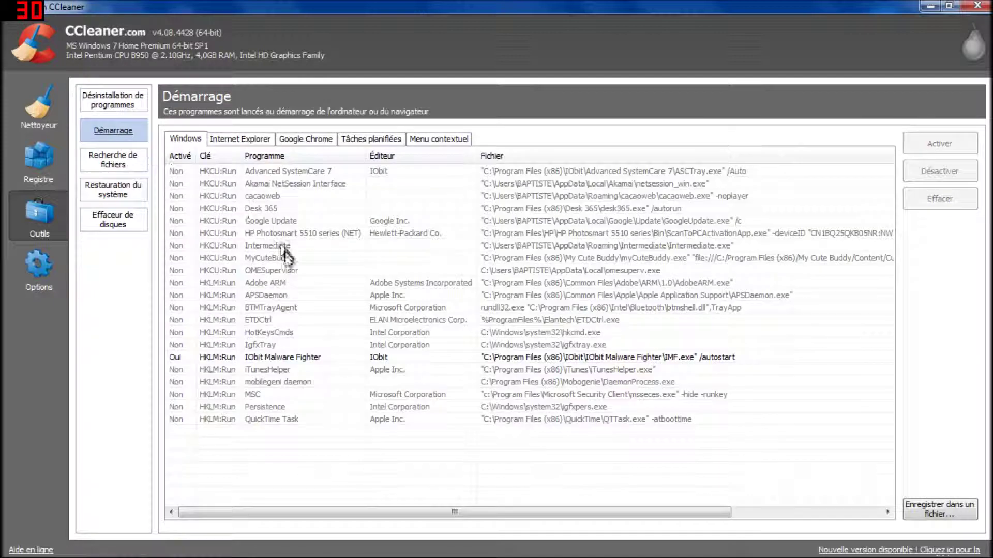
{"action": "scroll", "coordinate": [285, 301], "scroll_direction": "right", "scroll_amount": 3}
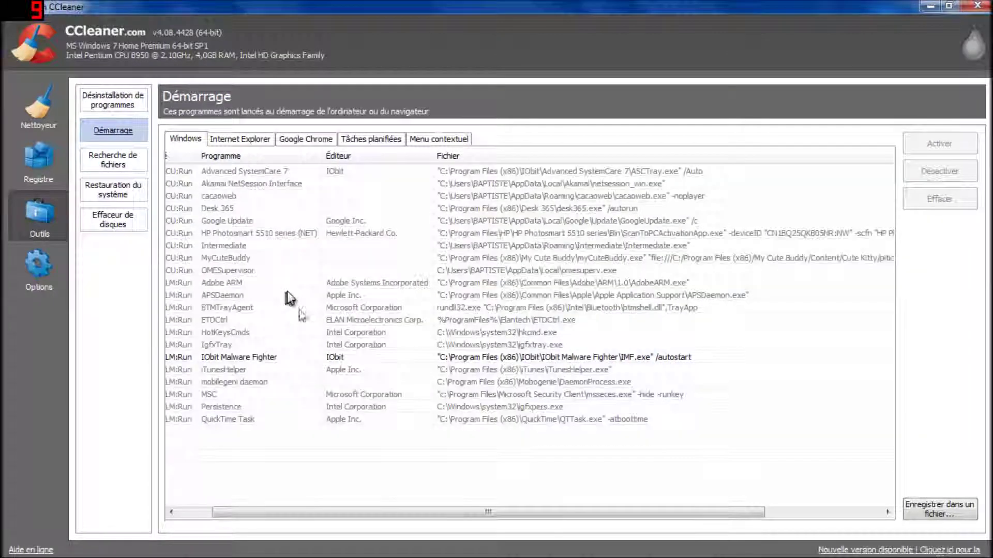
{"action": "scroll", "coordinate": [306, 313], "scroll_direction": "left", "scroll_amount": 3}
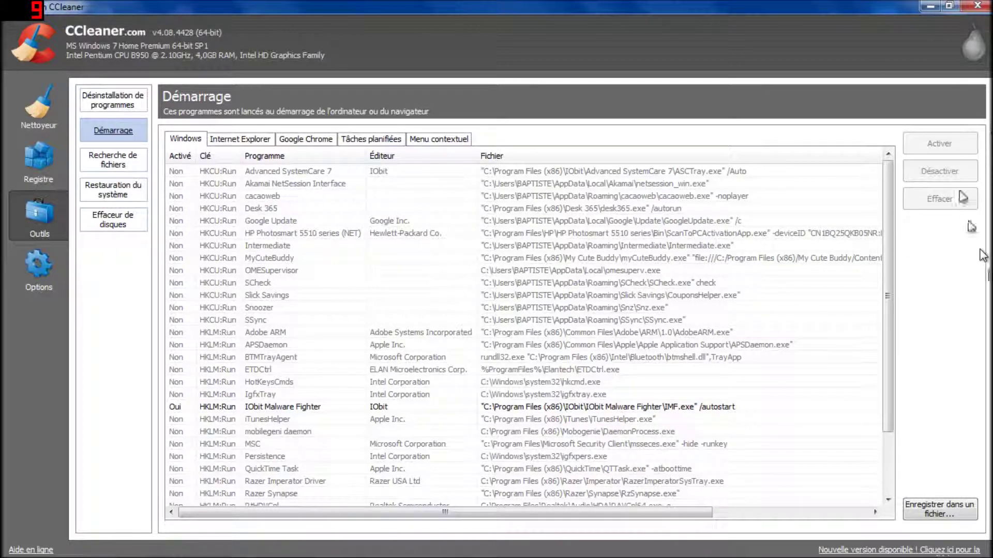
{"action": "left_click_drag", "start_coordinate": [893, 336], "coordinate": [891, 309]}
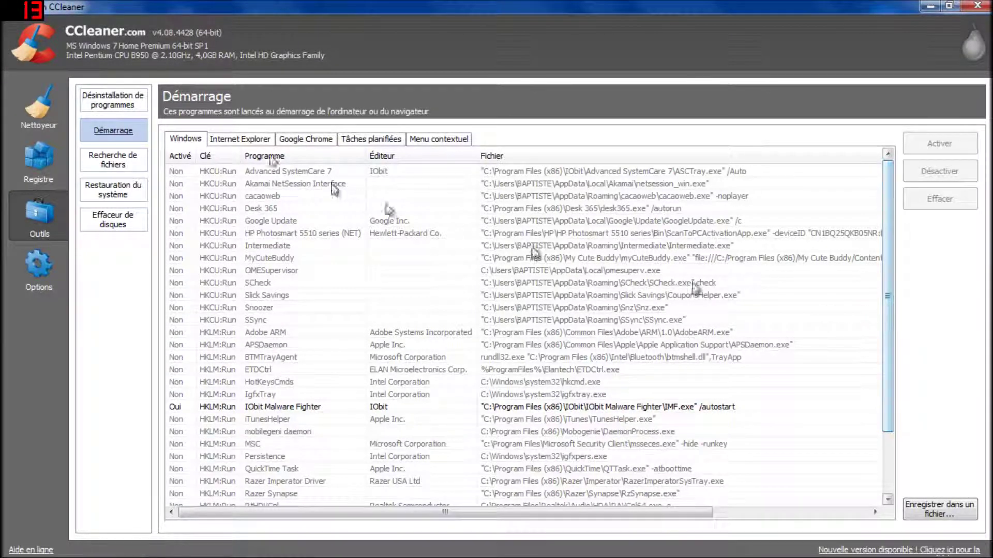
{"action": "left_click", "coordinate": [249, 139]}
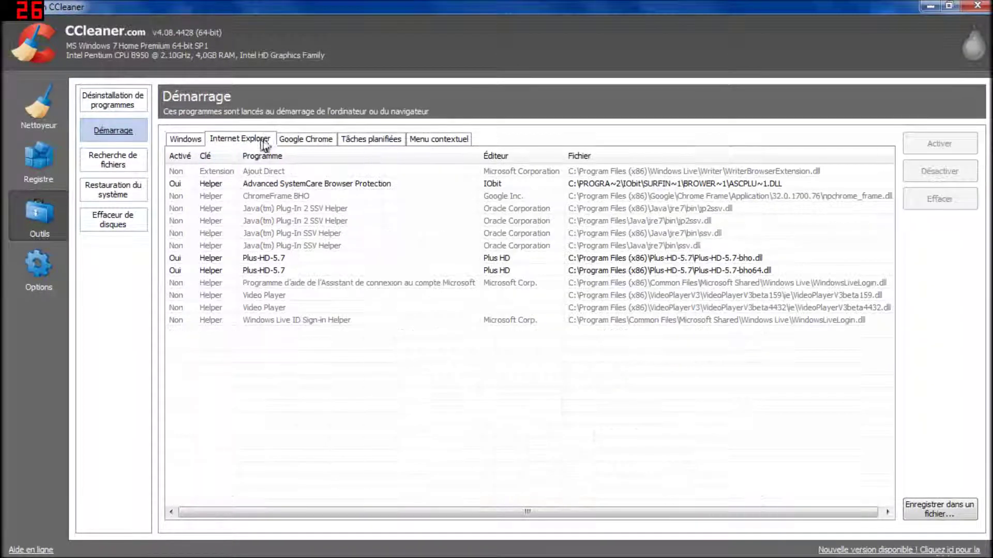
{"action": "left_click", "coordinate": [305, 145]}
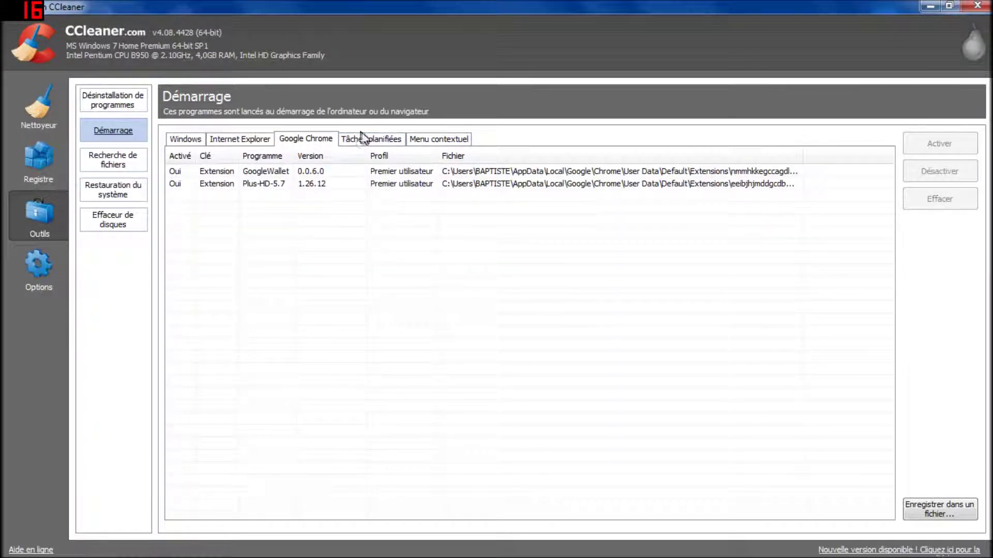
{"action": "left_click", "coordinate": [411, 146]}
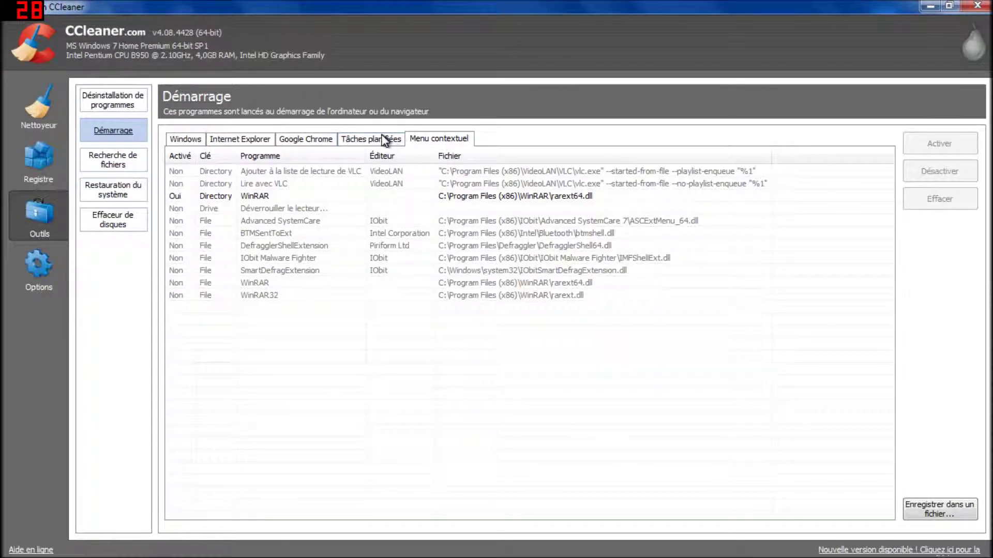
{"action": "left_click", "coordinate": [389, 138]}
{"action": "left_click", "coordinate": [117, 166]}
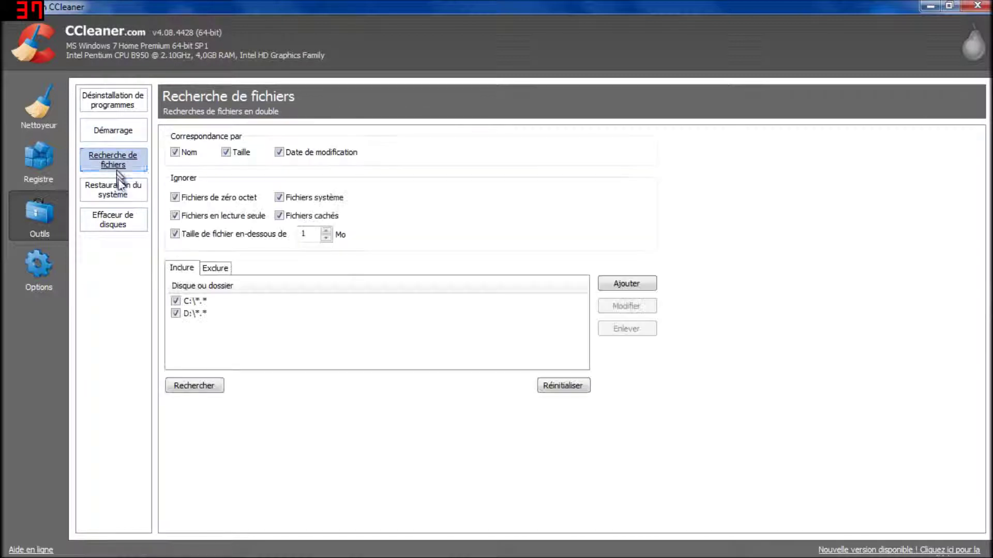
{"action": "left_click", "coordinate": [118, 180]}
Step: Review the whole Windows startup list again, along with the browser, scheduled task and context menu entries
{"action": "left_click", "coordinate": [118, 130]}
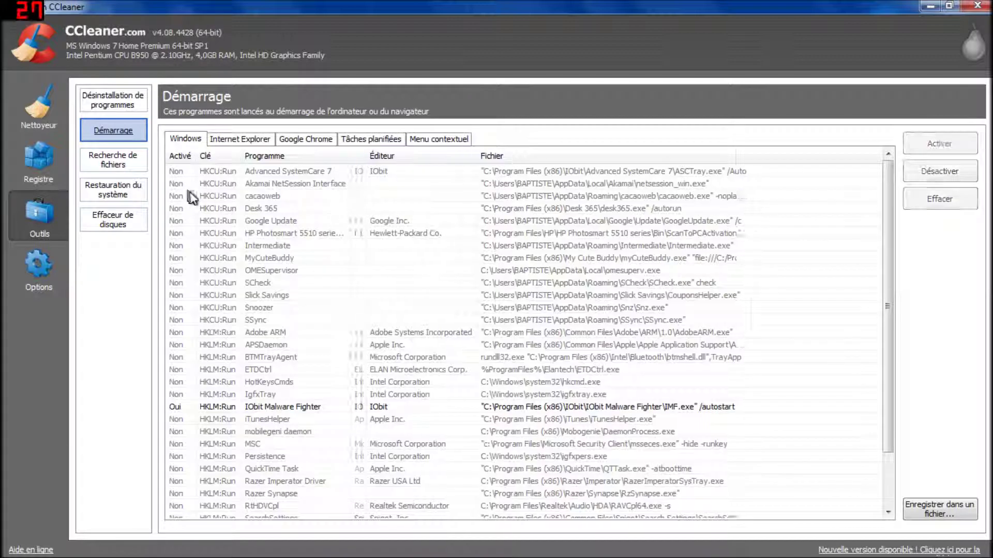
{"action": "scroll", "coordinate": [211, 262], "scroll_direction": "down", "scroll_amount": 2}
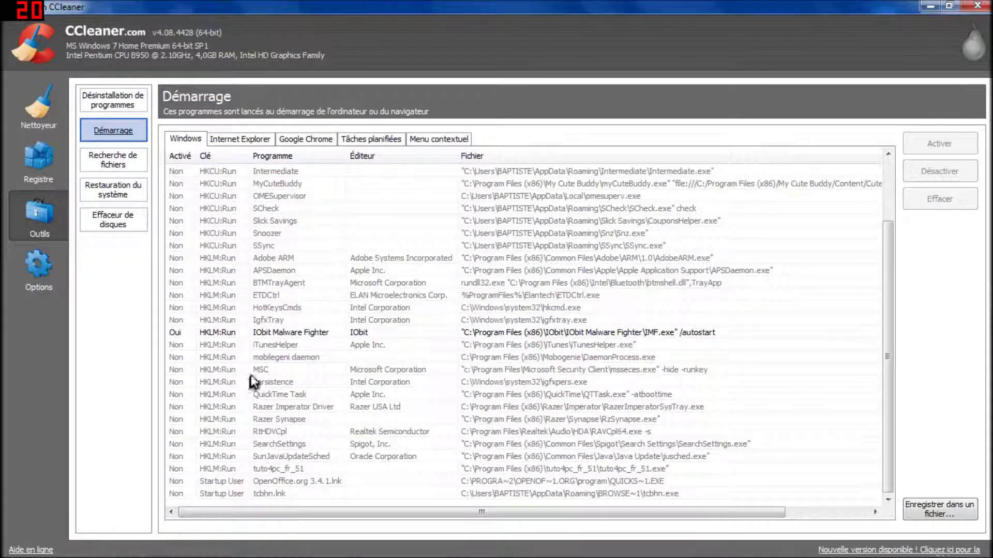
{"action": "scroll", "coordinate": [254, 380], "scroll_direction": "up", "scroll_amount": 2}
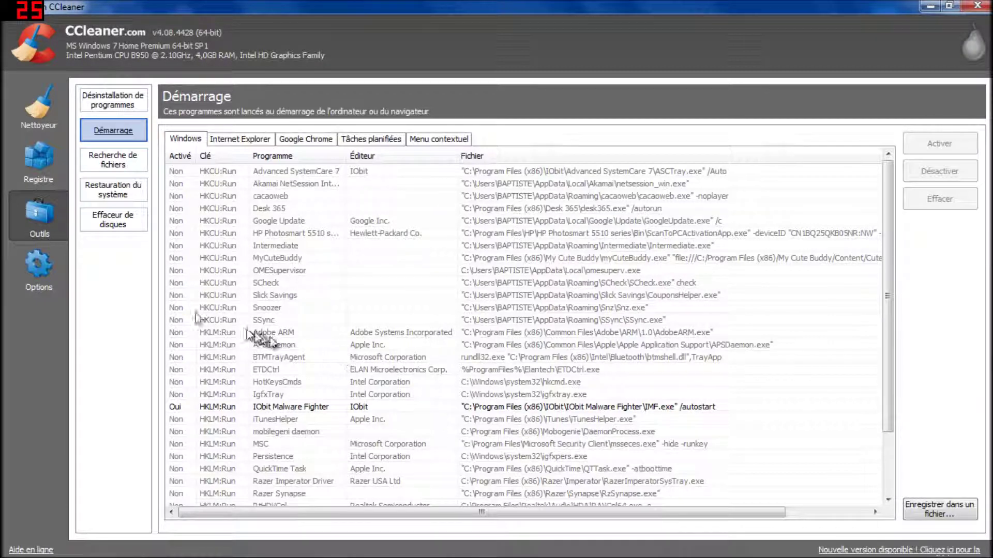
{"action": "scroll", "coordinate": [610, 357], "scroll_direction": "down", "scroll_amount": 2}
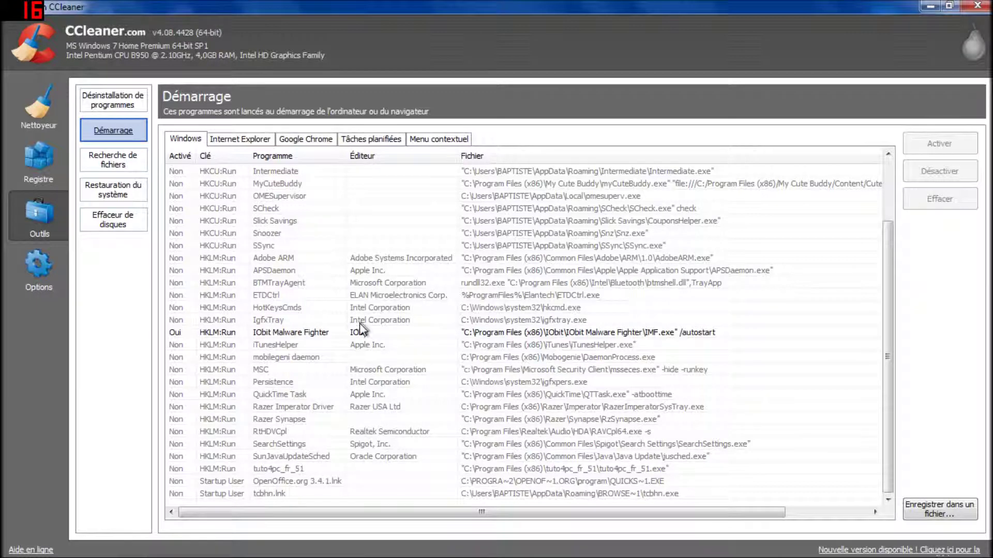
{"action": "left_click", "coordinate": [263, 139]}
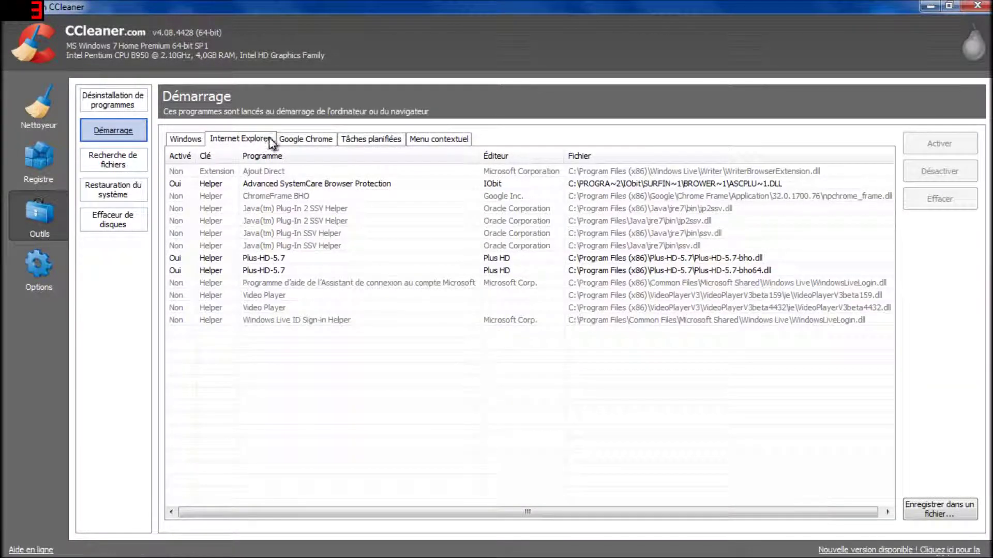
{"action": "left_click", "coordinate": [308, 140]}
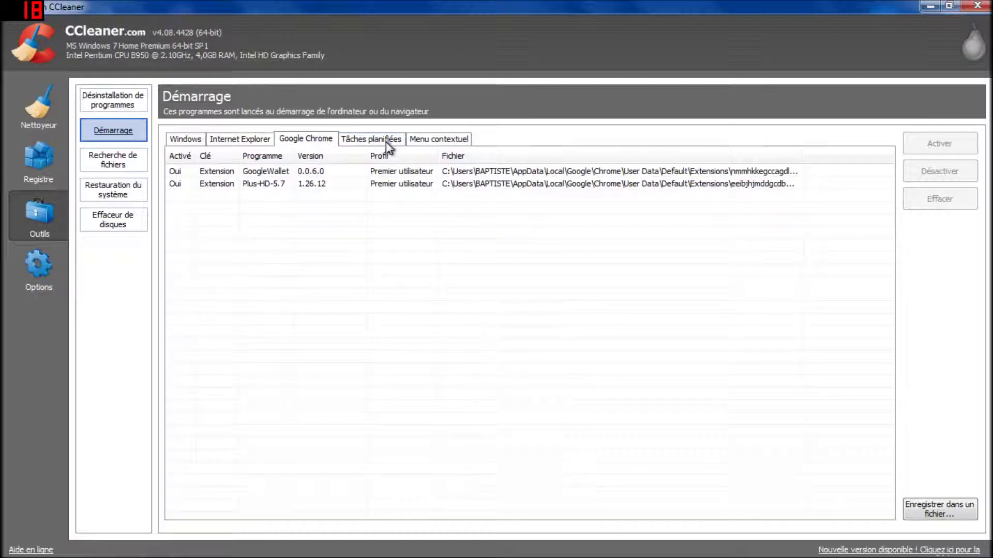
{"action": "left_click", "coordinate": [383, 141]}
{"action": "left_click", "coordinate": [439, 139]}
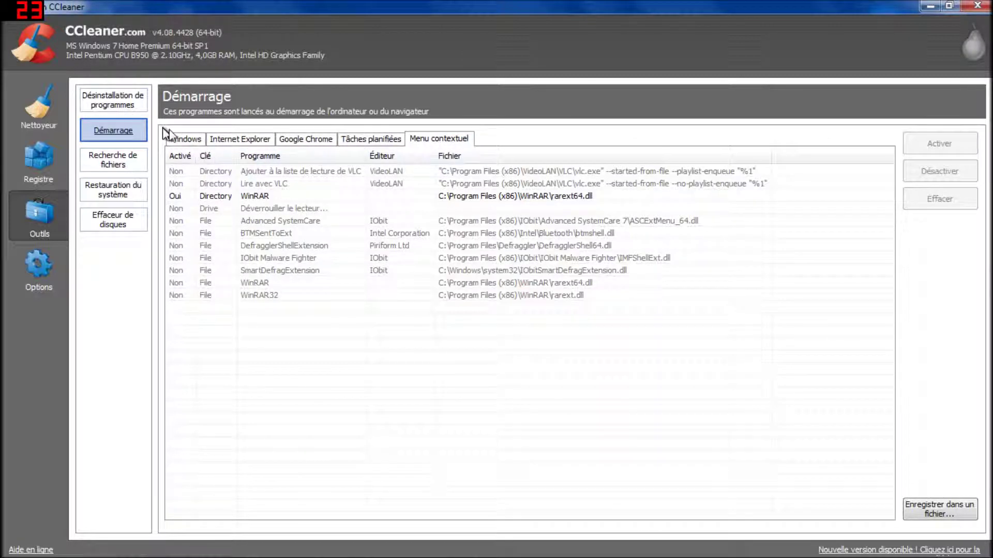
{"action": "left_click", "coordinate": [184, 139]}
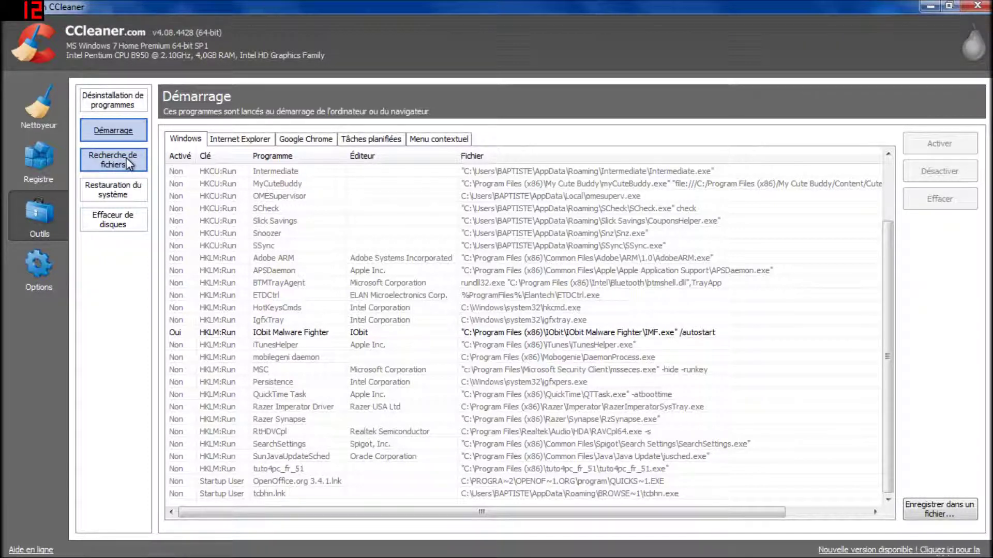
Step: Search drives C: and D: for duplicate files with the current matching and ignore options, and stop the search early
{"action": "left_click", "coordinate": [135, 158]}
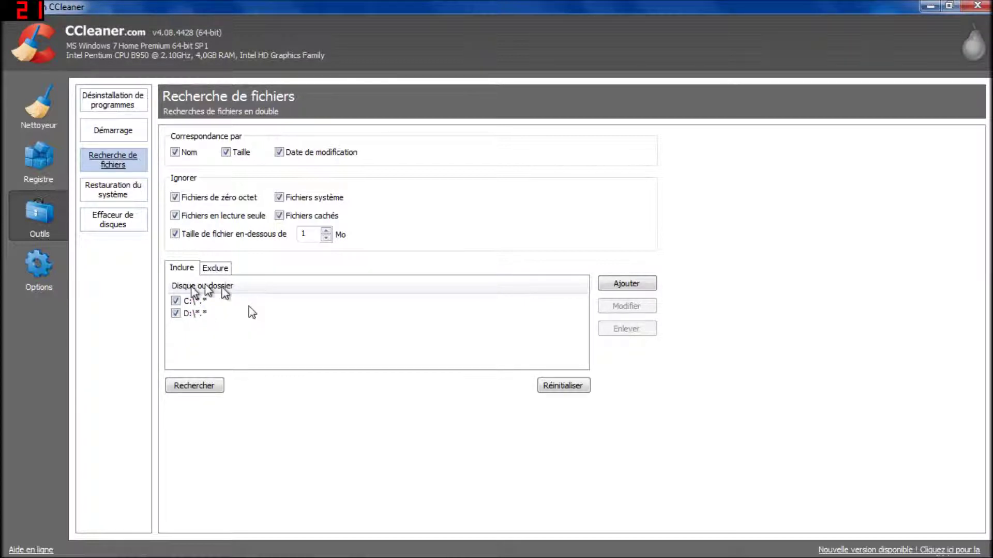
{"action": "left_click", "coordinate": [212, 268]}
{"action": "left_click", "coordinate": [184, 269]}
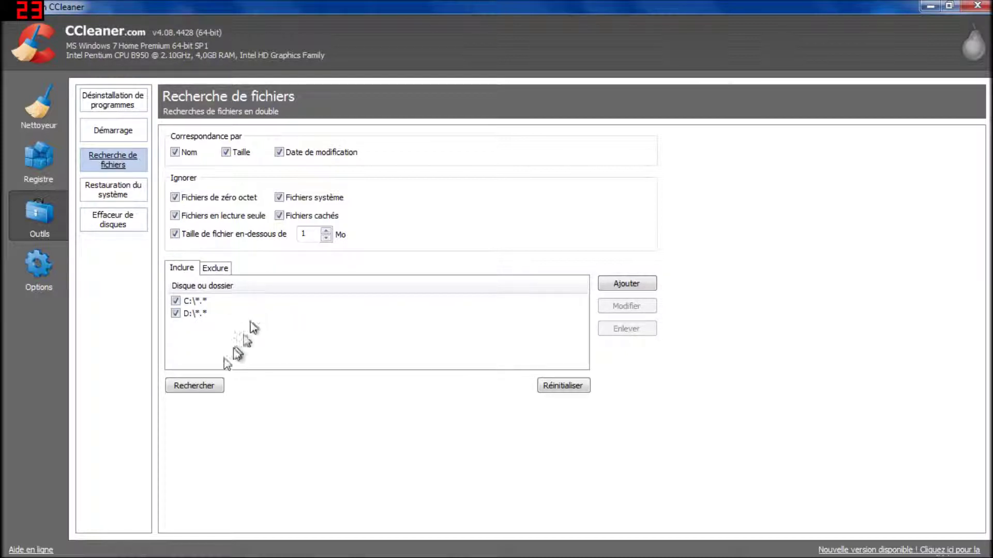
{"action": "left_click", "coordinate": [190, 386]}
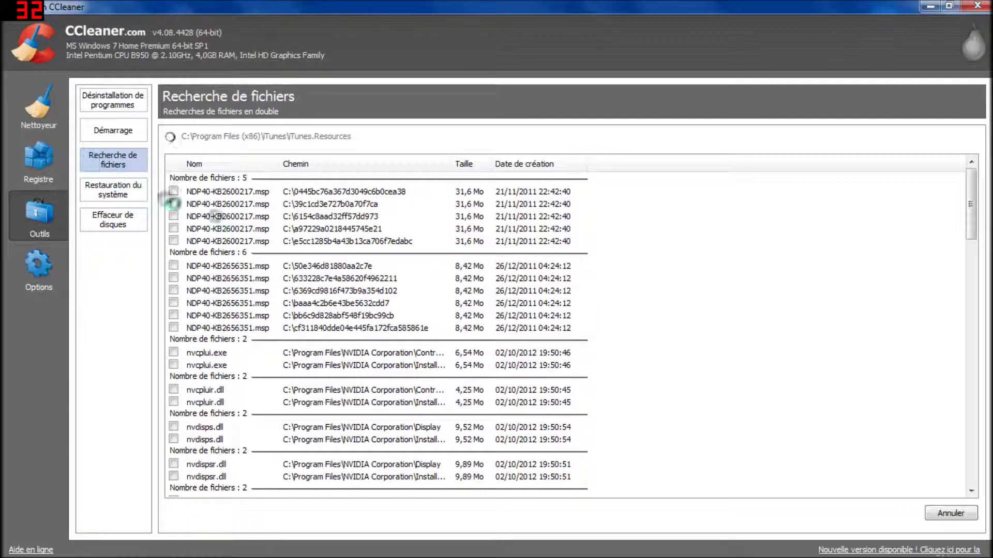
{"action": "left_click", "coordinate": [950, 514]}
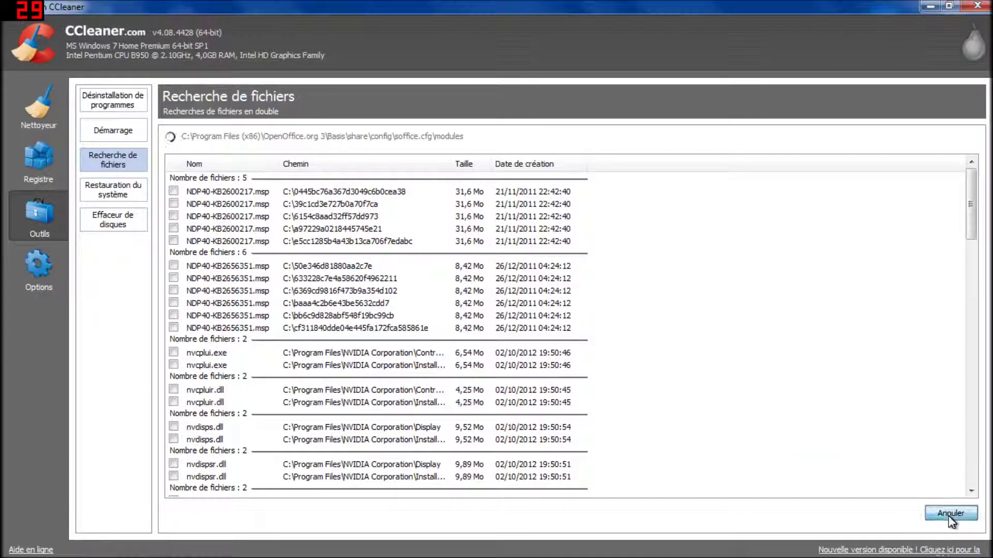
{"action": "left_click", "coordinate": [531, 325]}
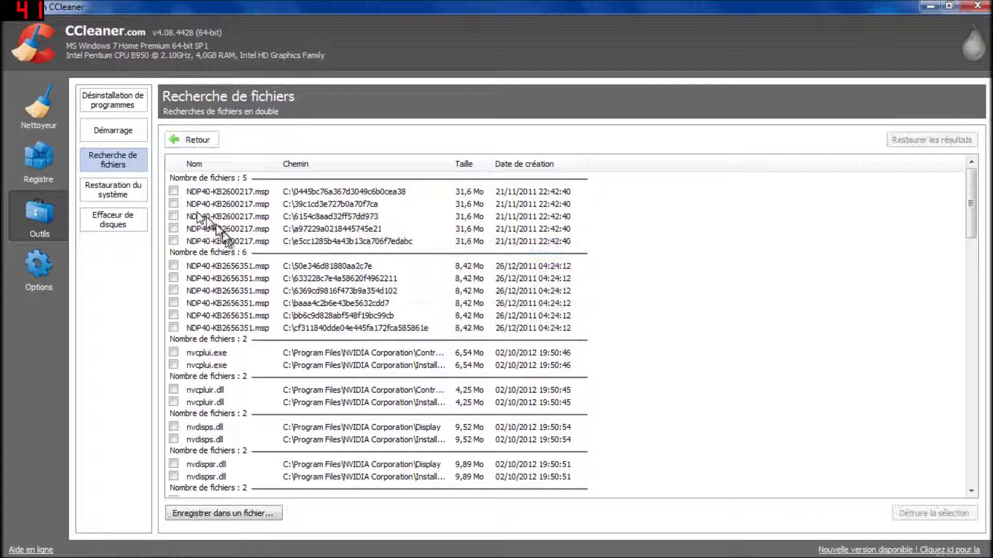
Step: Try to delete the system restore point dated 21/01/2014 03:00:14, after selecting the whole list of restore points
{"action": "left_click", "coordinate": [102, 198]}
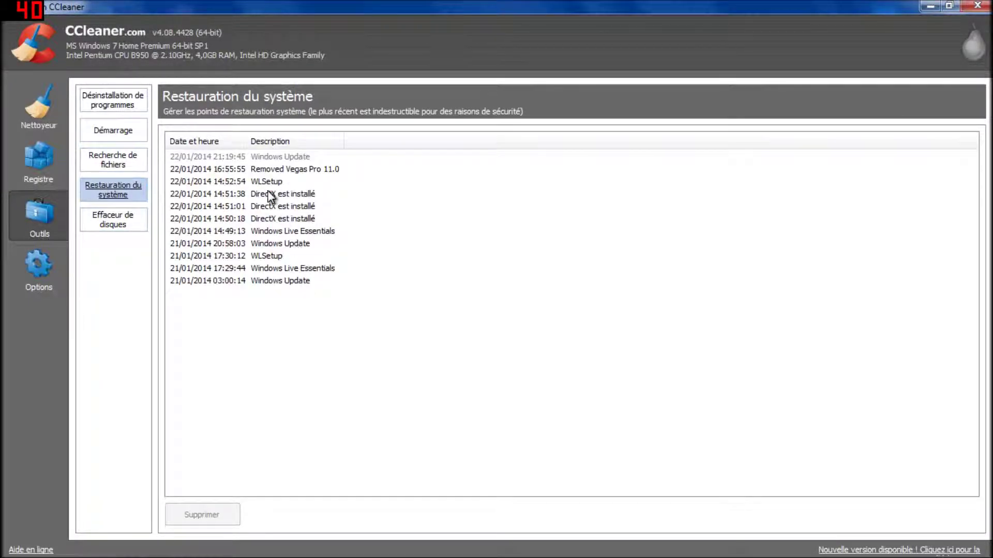
{"action": "left_click", "coordinate": [249, 192]}
{"action": "left_click", "coordinate": [246, 203]}
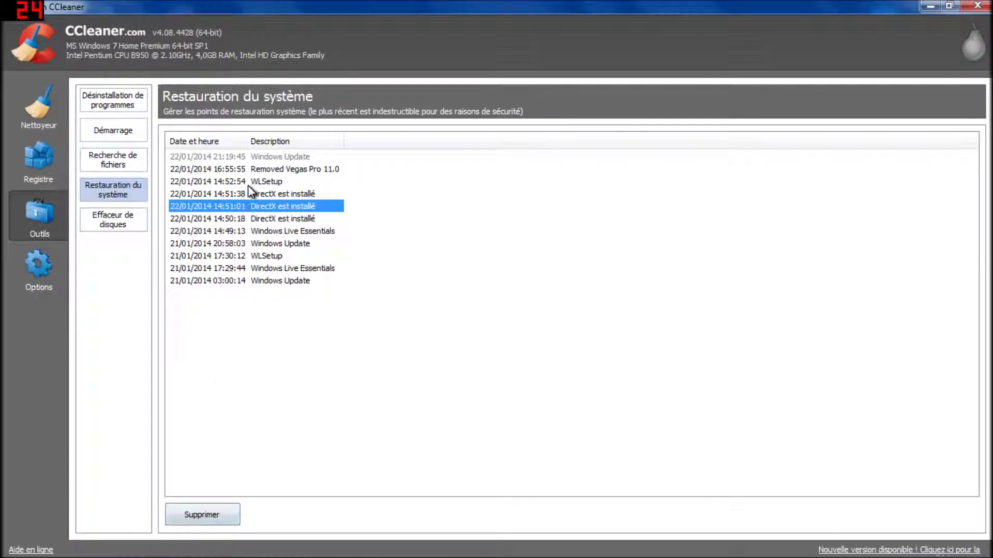
{"action": "key", "text": "ctrl+a"}
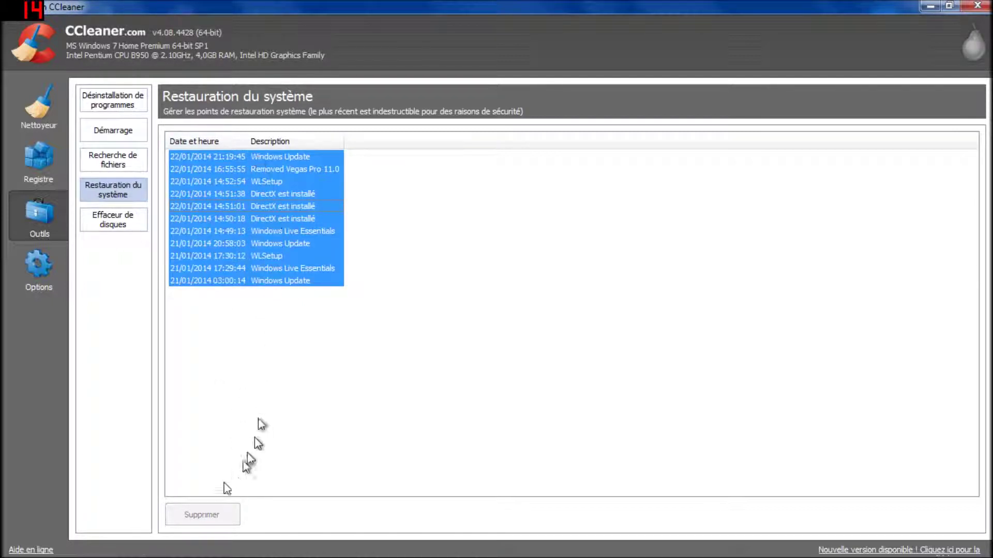
{"action": "left_click", "coordinate": [241, 282]}
{"action": "left_click", "coordinate": [235, 513]}
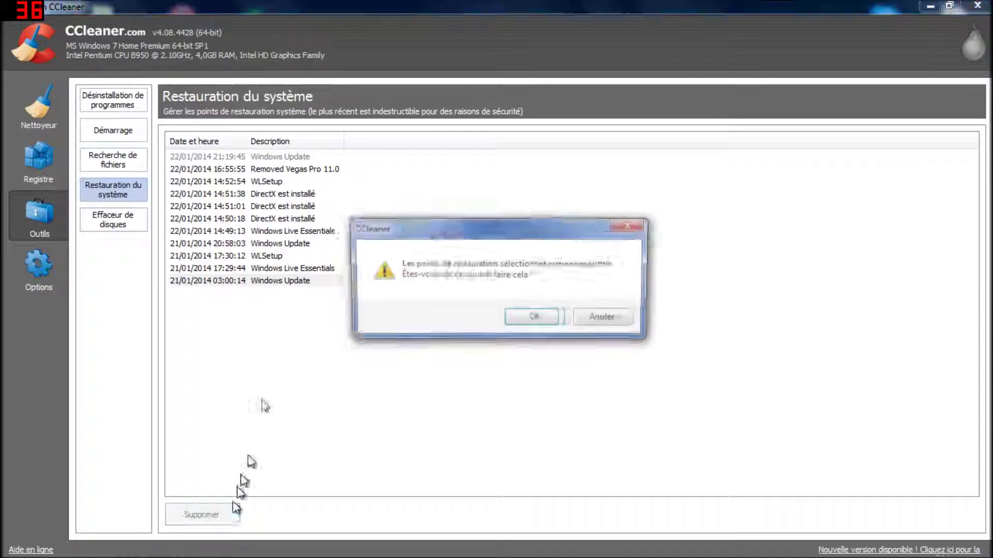
{"action": "left_click", "coordinate": [532, 317]}
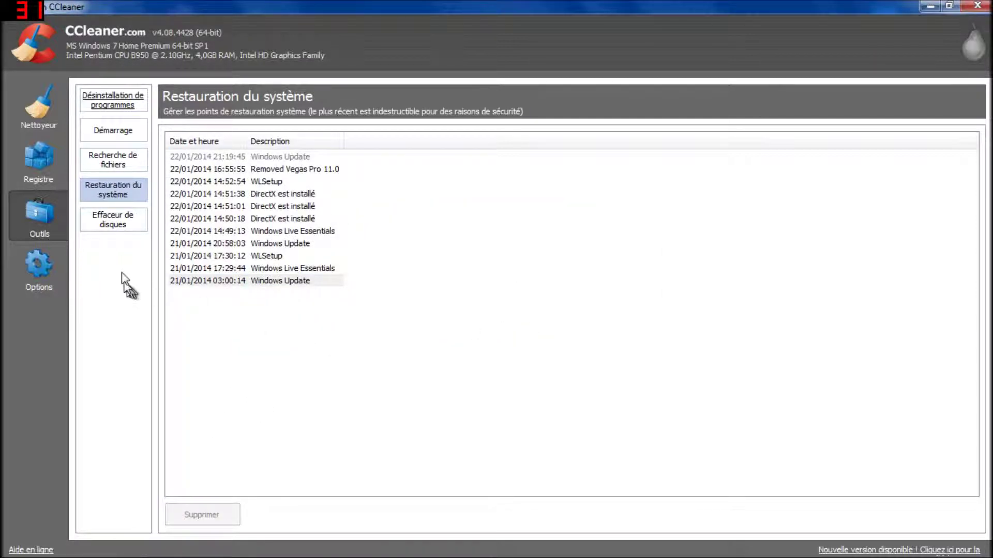
Step: View the drive wiper tool's wipe, security and drive choices, with a brief look at the Windows program list
{"action": "left_click", "coordinate": [118, 226]}
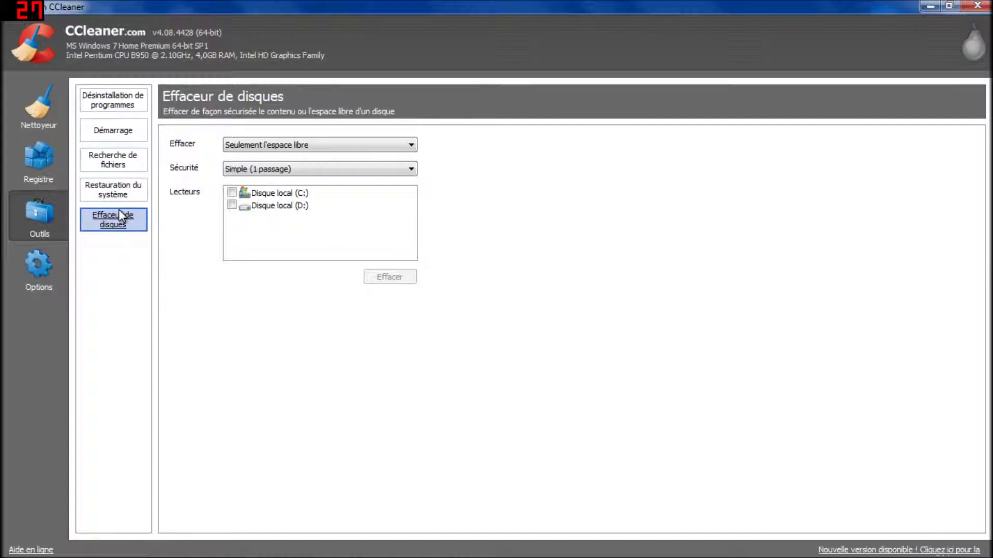
{"action": "mouse_move", "coordinate": [346, 546]}
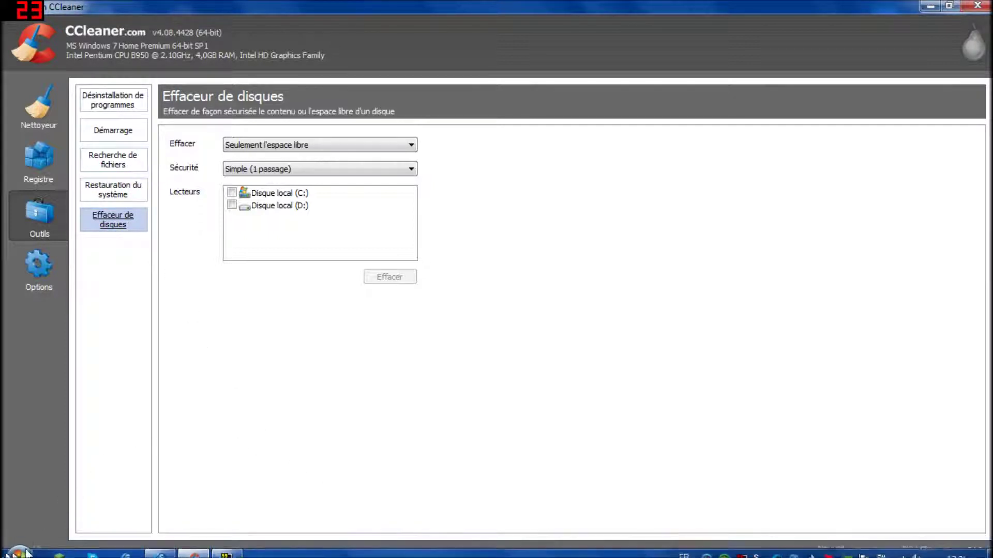
{"action": "left_click", "coordinate": [20, 547]}
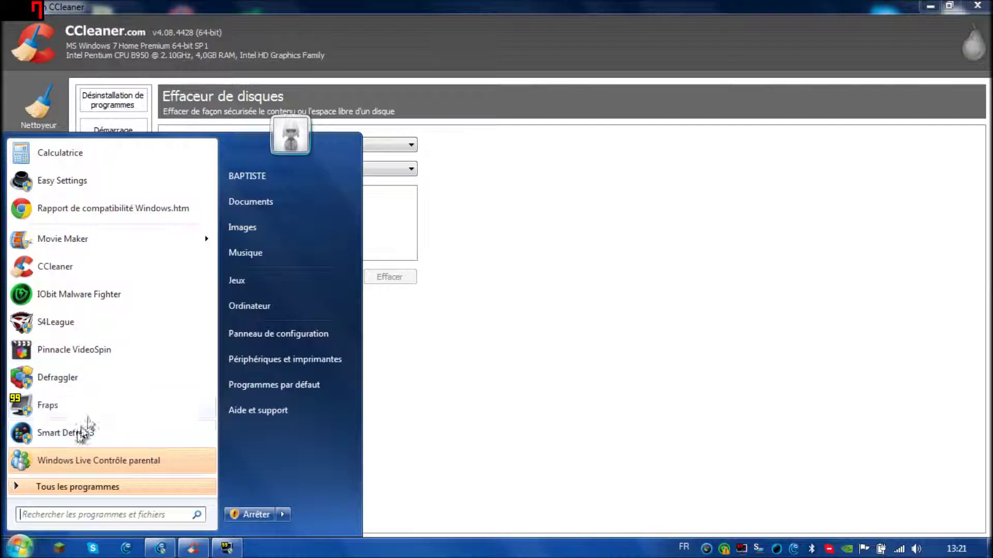
{"action": "left_click", "coordinate": [485, 347]}
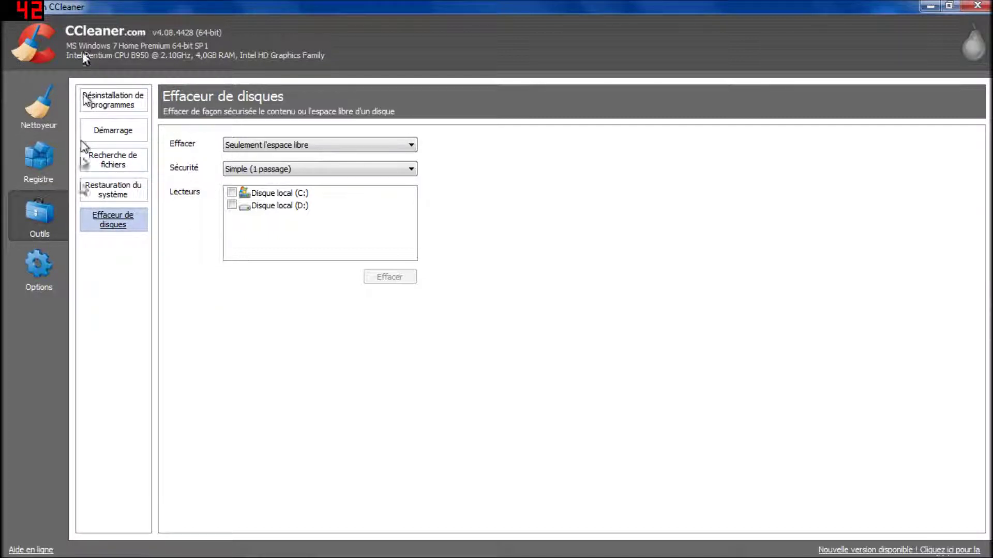
Step: Review the basic settings in CCleaner's options, including the interface language setting
{"action": "left_click", "coordinate": [45, 259]}
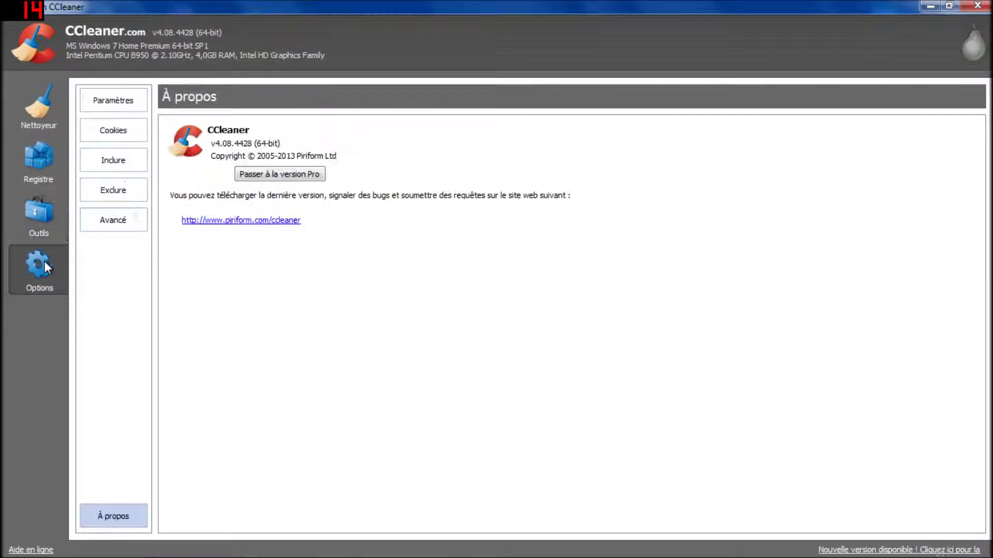
{"action": "left_click", "coordinate": [144, 100]}
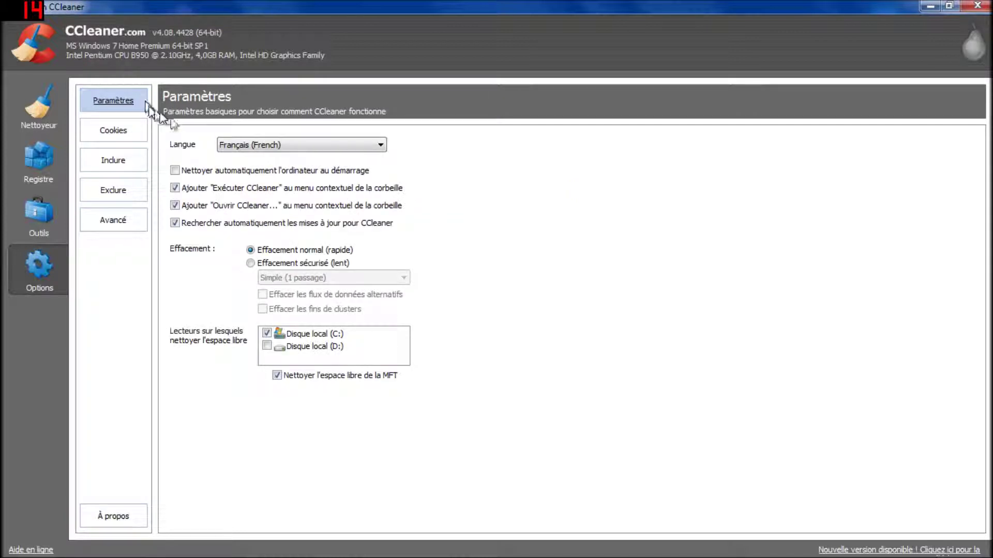
{"action": "left_click", "coordinate": [238, 144]}
{"action": "left_click", "coordinate": [239, 145]}
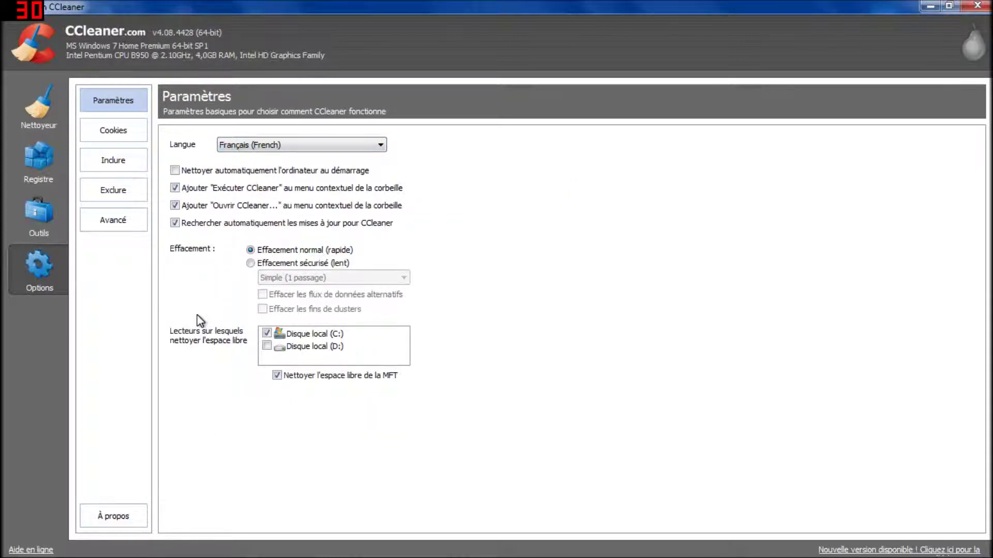
Step: Examine the complete list of cookies to delete alongside the list of cookies to keep
{"action": "left_click", "coordinate": [135, 138]}
{"action": "scroll", "coordinate": [295, 310], "scroll_direction": "down", "scroll_amount": 9}
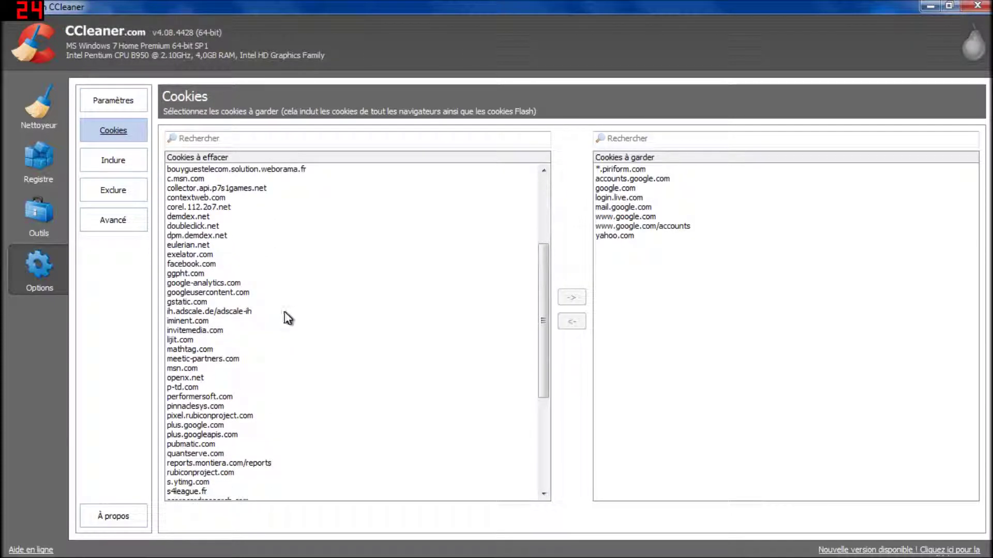
{"action": "scroll", "coordinate": [295, 310], "scroll_direction": "down", "scroll_amount": 3}
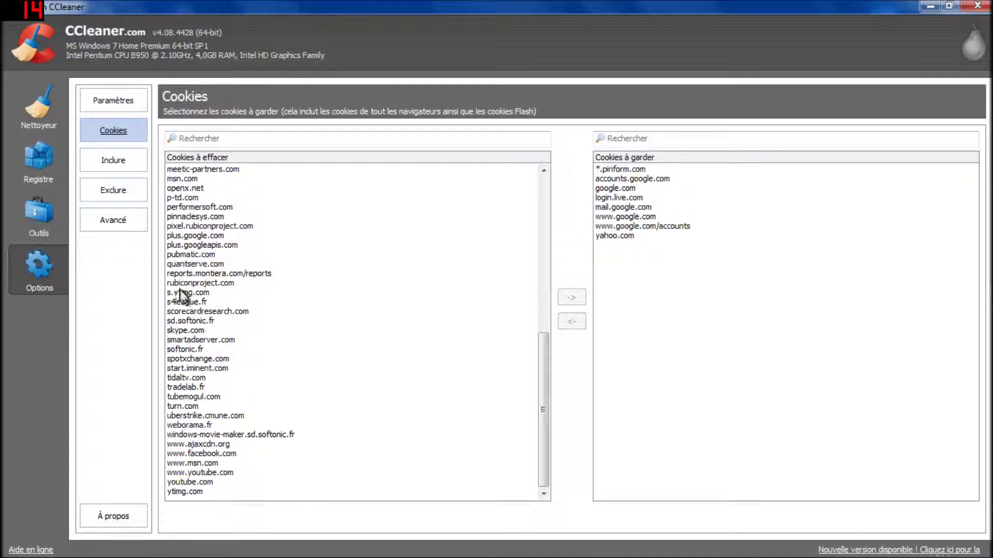
{"action": "scroll", "coordinate": [230, 298], "scroll_direction": "up", "scroll_amount": 12}
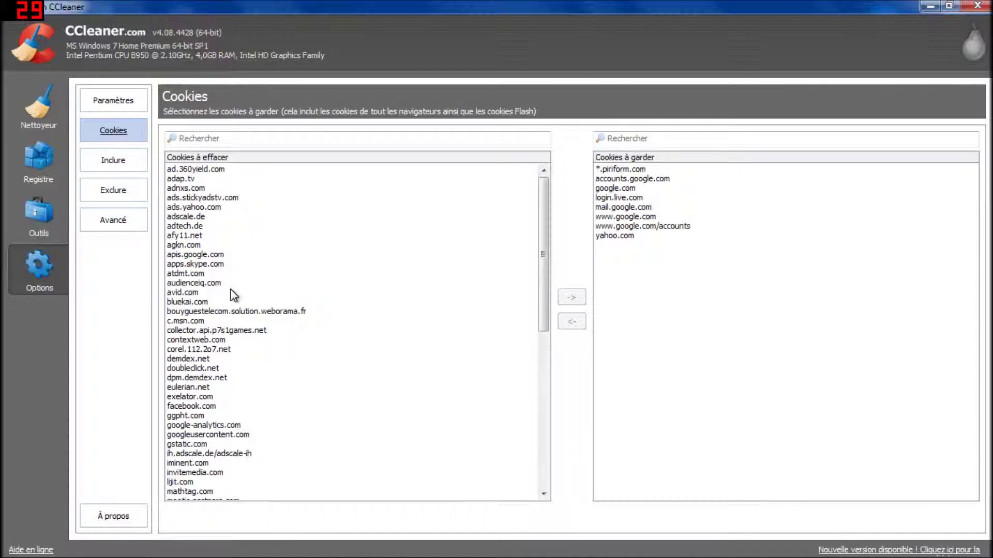
Step: Review the included and excluded files and folders, as well as the advanced options
{"action": "left_click", "coordinate": [116, 165]}
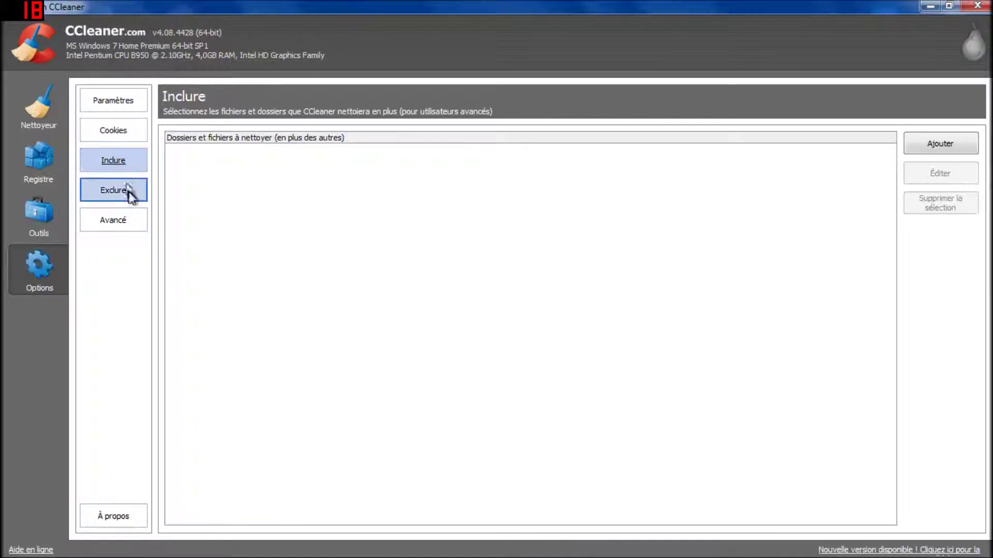
{"action": "left_click", "coordinate": [130, 190]}
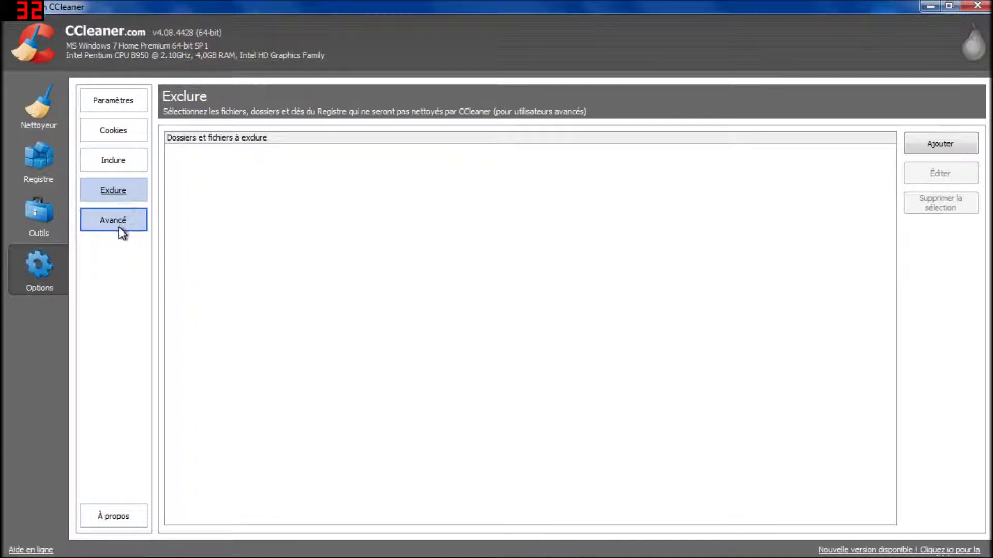
{"action": "left_click", "coordinate": [127, 227]}
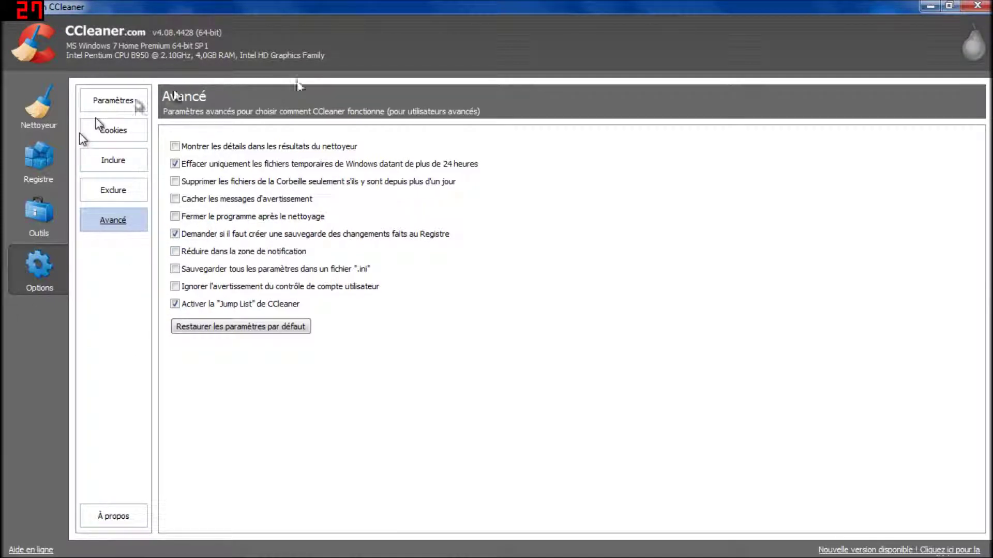
Step: Examine the cleaner's Windows items for Internet Explorer, Windows Explorer, the system and the advanced category
{"action": "left_click", "coordinate": [61, 116]}
{"action": "scroll", "coordinate": [227, 235], "scroll_direction": "down", "scroll_amount": 1}
{"action": "scroll", "coordinate": [212, 248], "scroll_direction": "up", "scroll_amount": 1}
{"action": "left_click", "coordinate": [96, 92]}
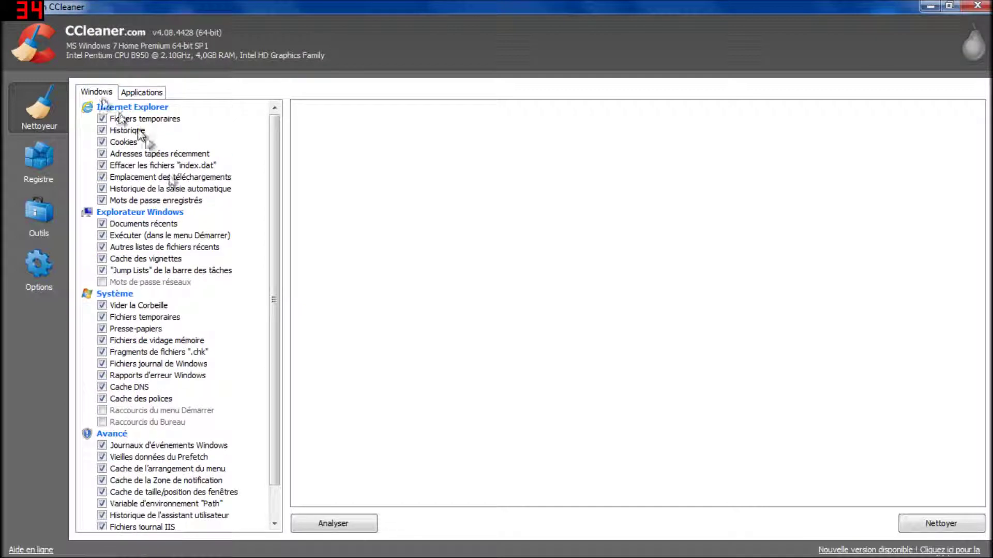
{"action": "scroll", "coordinate": [155, 196], "scroll_direction": "down", "scroll_amount": 1}
{"action": "scroll", "coordinate": [155, 197], "scroll_direction": "up", "scroll_amount": 1}
{"action": "scroll", "coordinate": [181, 272], "scroll_direction": "down", "scroll_amount": 1}
{"action": "scroll", "coordinate": [176, 293], "scroll_direction": "up", "scroll_amount": 1}
{"action": "scroll", "coordinate": [177, 293], "scroll_direction": "down", "scroll_amount": 1}
{"action": "scroll", "coordinate": [192, 288], "scroll_direction": "up", "scroll_amount": 1}
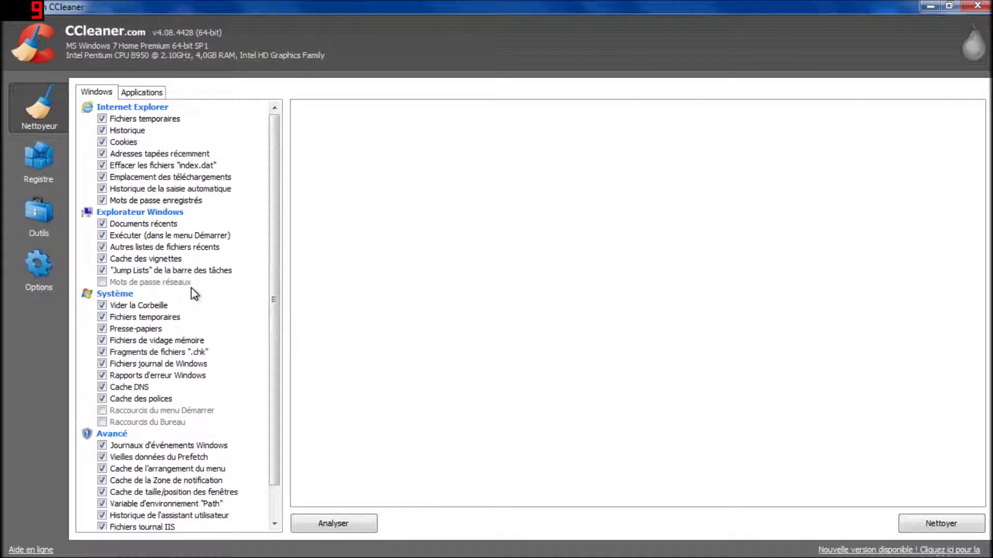
{"action": "scroll", "coordinate": [195, 294], "scroll_direction": "down", "scroll_amount": 1}
{"action": "scroll", "coordinate": [194, 294], "scroll_direction": "up", "scroll_amount": 1}
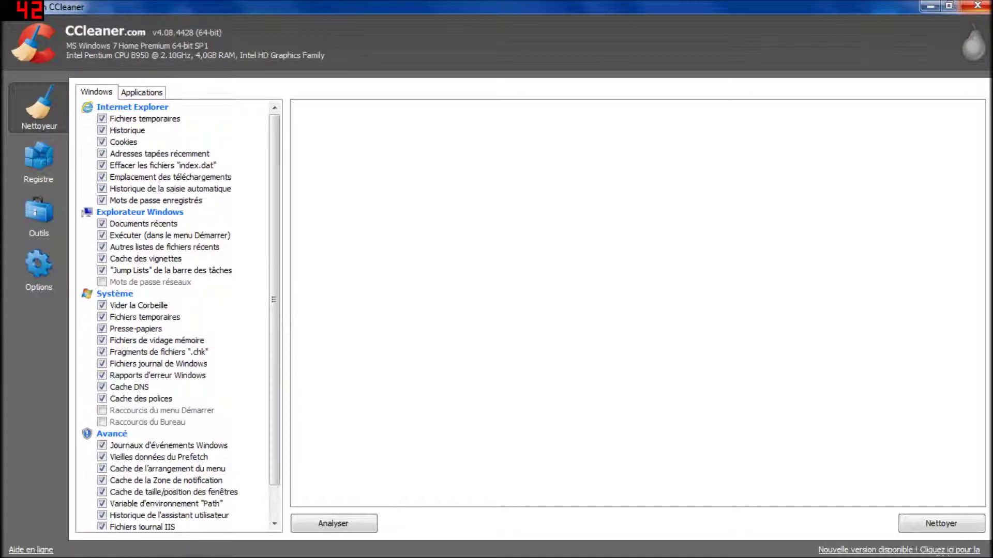
Step: Close CCleaner, bring up Advanced SystemCare near the middle of the desktop, and view its PC health rating
{"action": "left_click", "coordinate": [977, 5]}
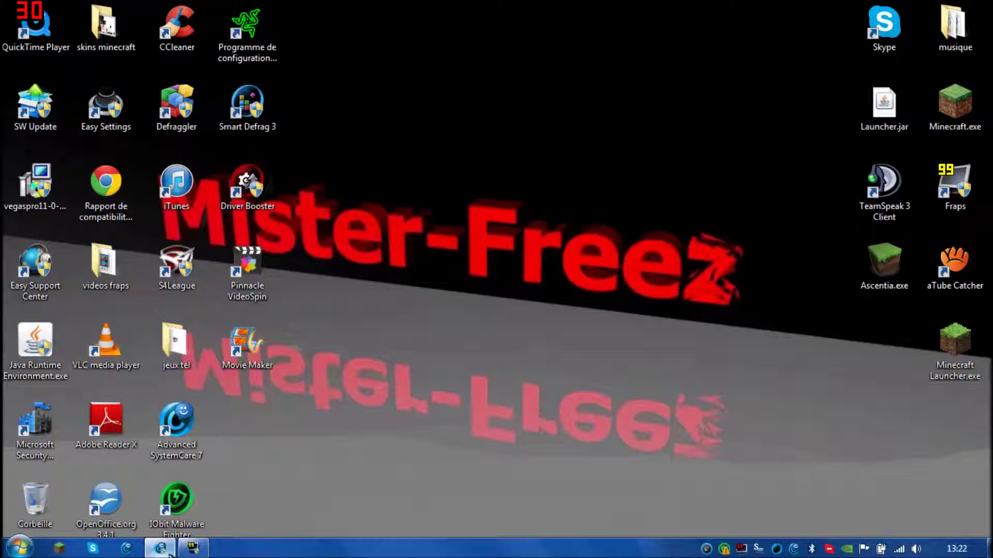
{"action": "left_click", "coordinate": [164, 552]}
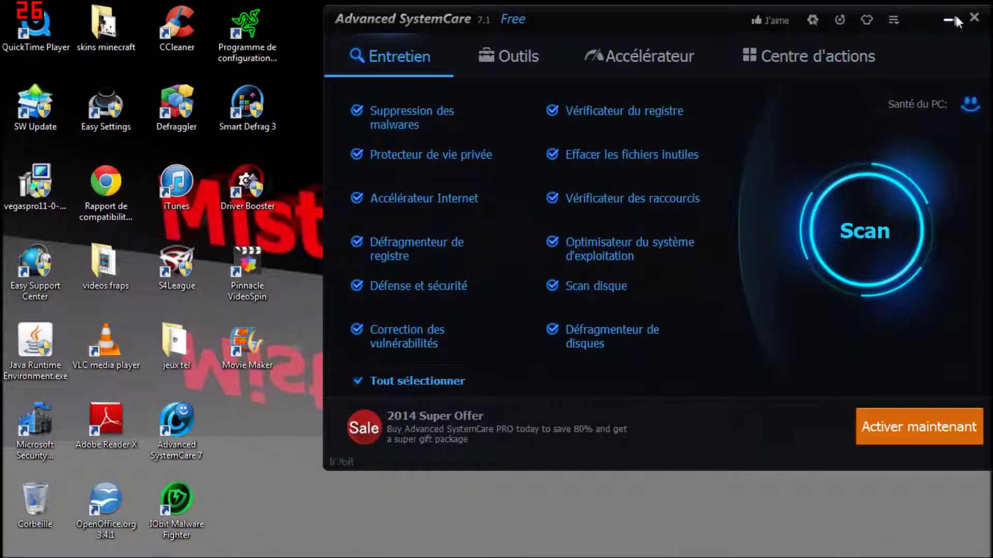
{"action": "left_click_drag", "start_coordinate": [683, 19], "coordinate": [457, 14]}
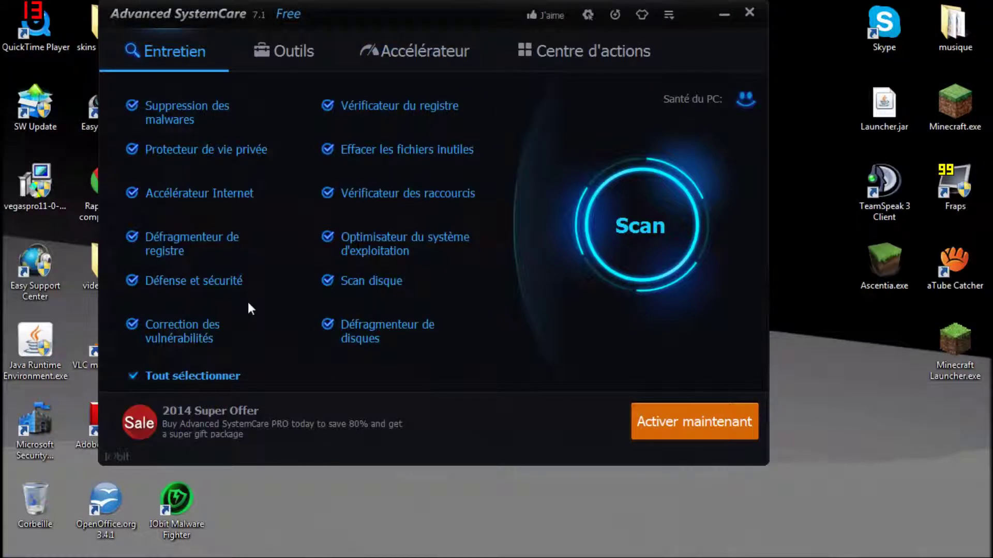
{"action": "mouse_move", "coordinate": [745, 101]}
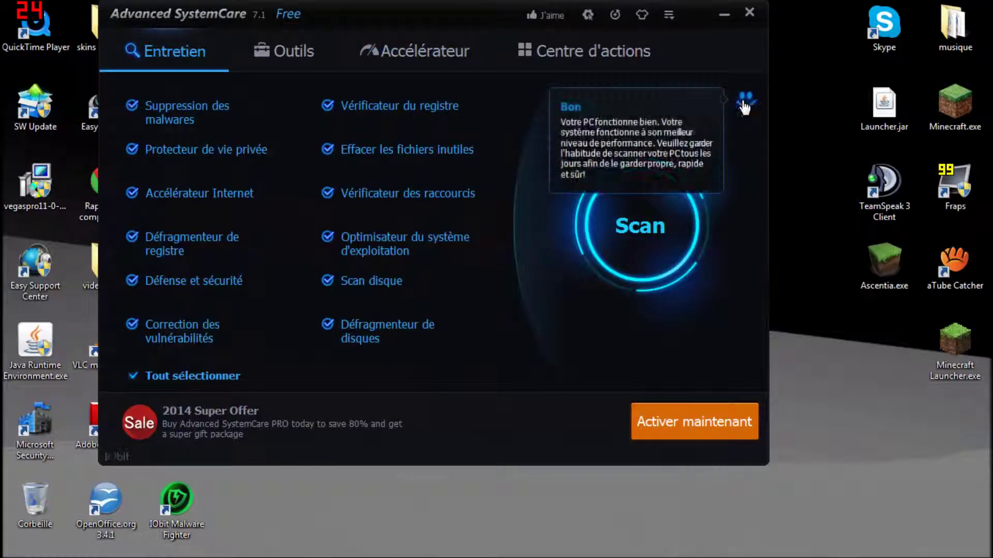
{"action": "left_click_drag", "start_coordinate": [467, 20], "coordinate": [475, 39]}
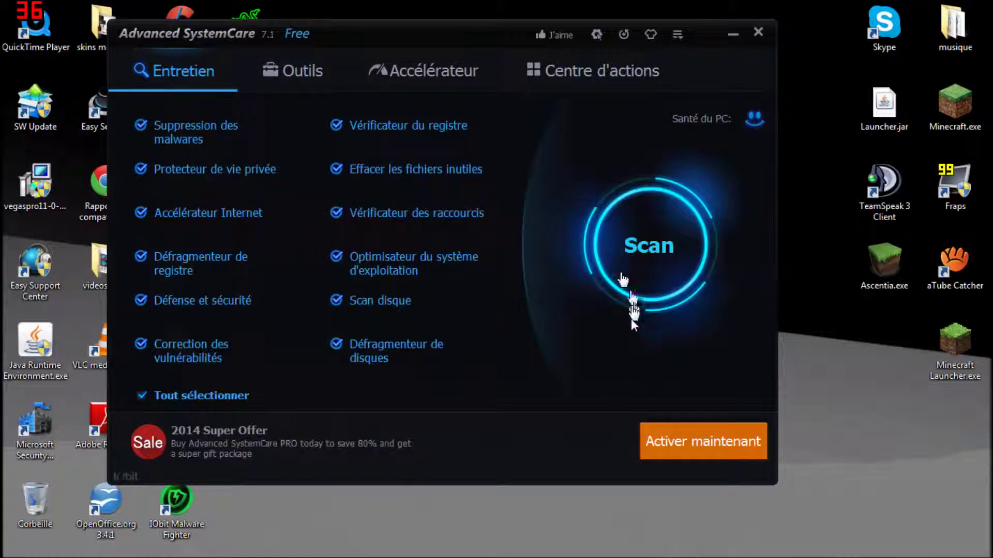
Step: Start the Advanced SystemCare scan with all maintenance checks selected and stop it during malware removal, both times it is run
{"action": "left_click", "coordinate": [642, 261]}
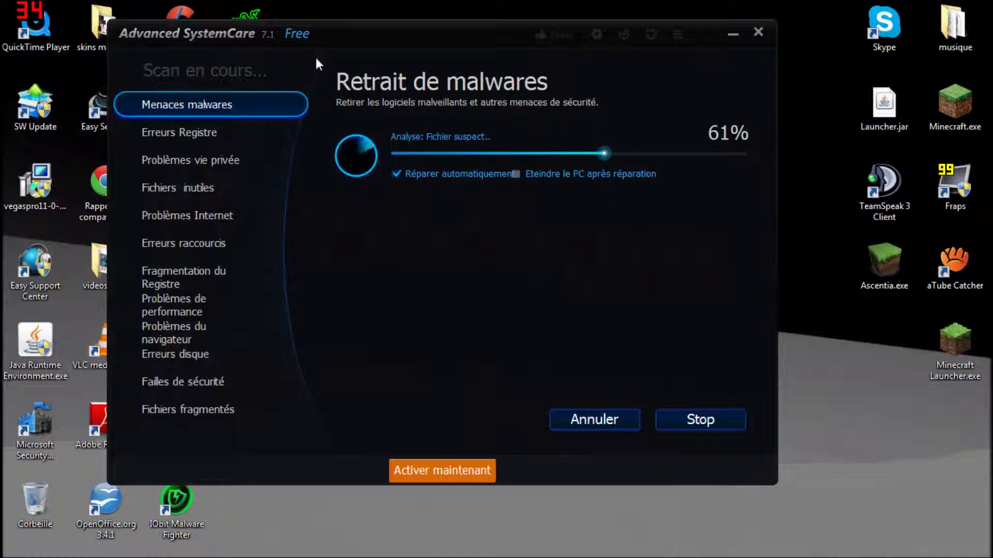
{"action": "left_click_drag", "start_coordinate": [237, 31], "coordinate": [502, 135]}
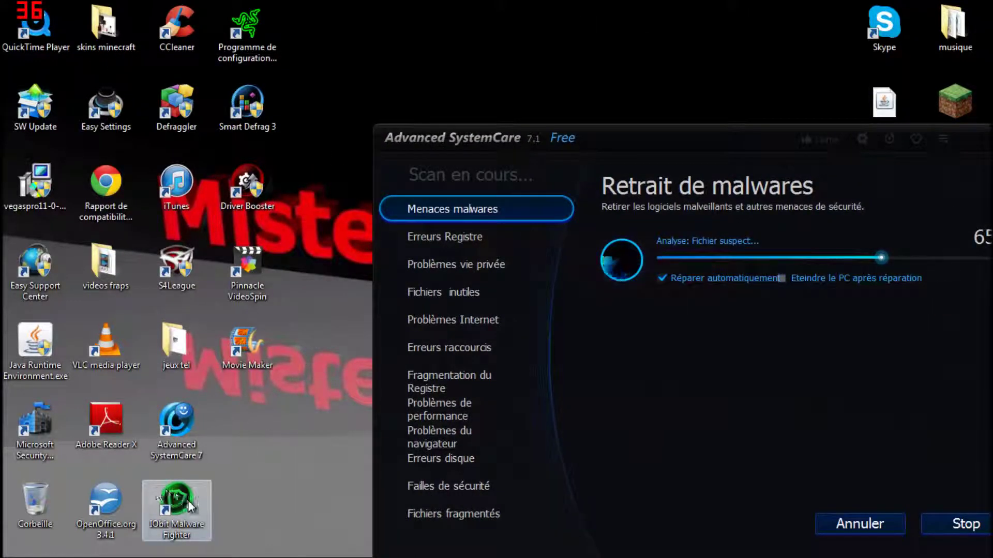
{"action": "left_click_drag", "start_coordinate": [686, 142], "coordinate": [455, 50]}
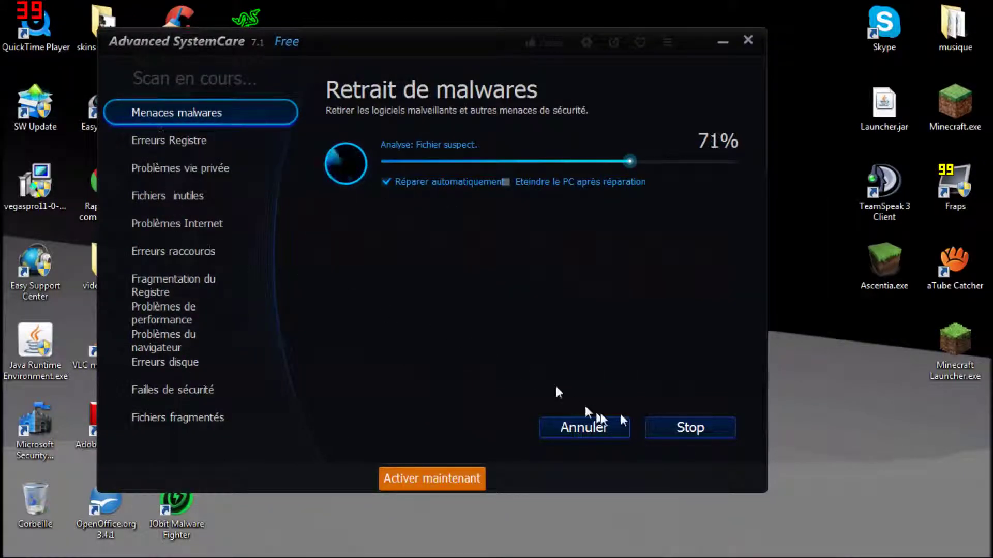
{"action": "left_click", "coordinate": [690, 428]}
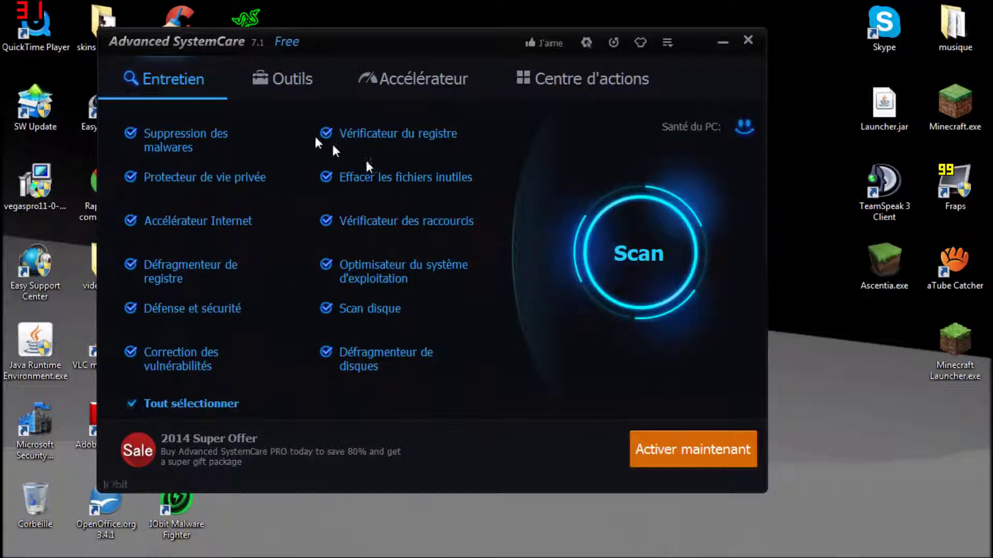
{"action": "left_click", "coordinate": [621, 231]}
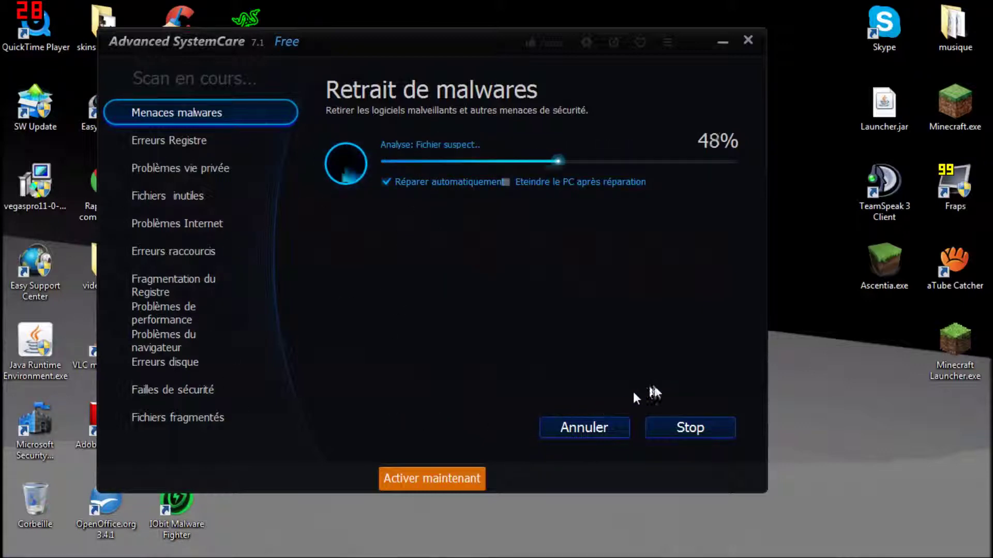
{"action": "left_click", "coordinate": [673, 421]}
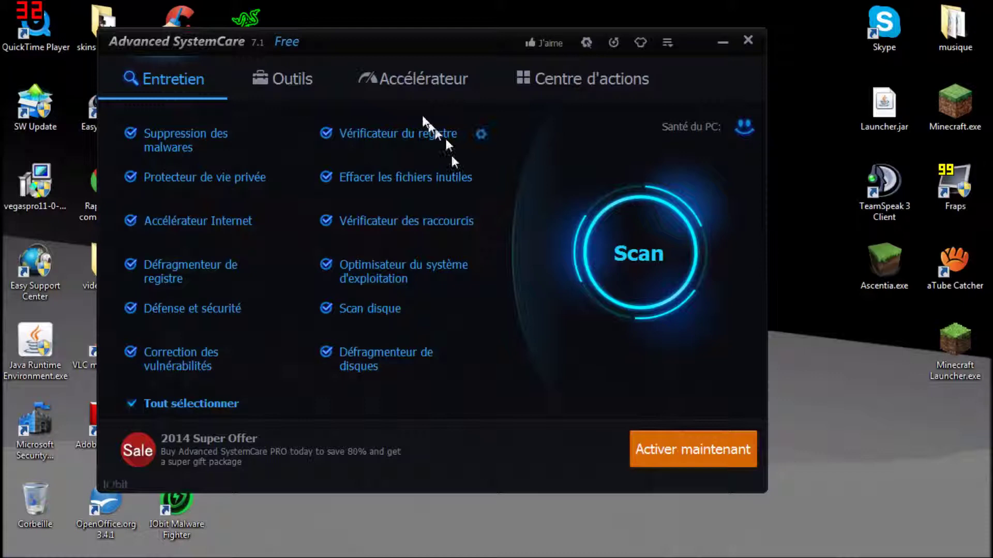
Step: Look over the Advanced SystemCare tools and turn off Turbo Boost in the accelerator
{"action": "left_click", "coordinate": [300, 96]}
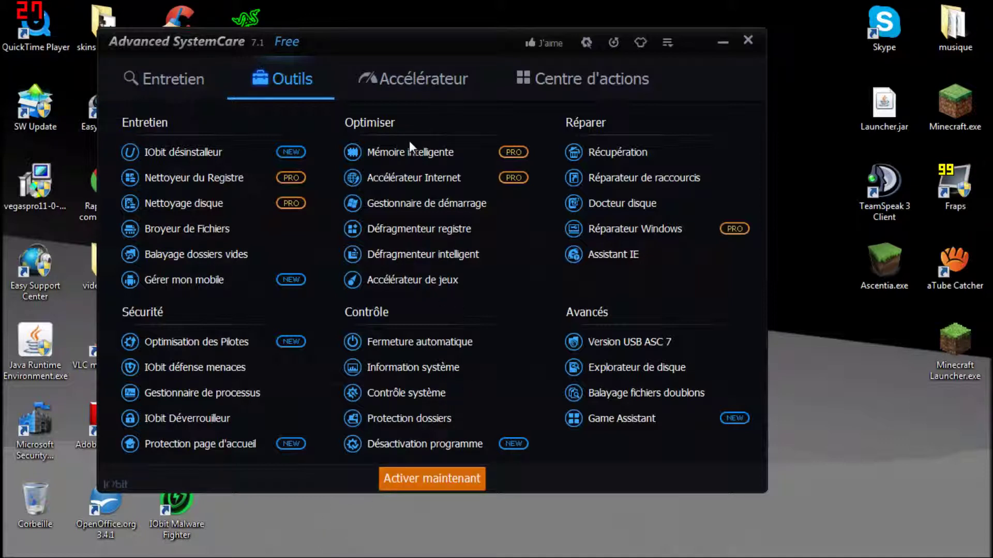
{"action": "left_click", "coordinate": [156, 66]}
{"action": "left_click", "coordinate": [375, 82]}
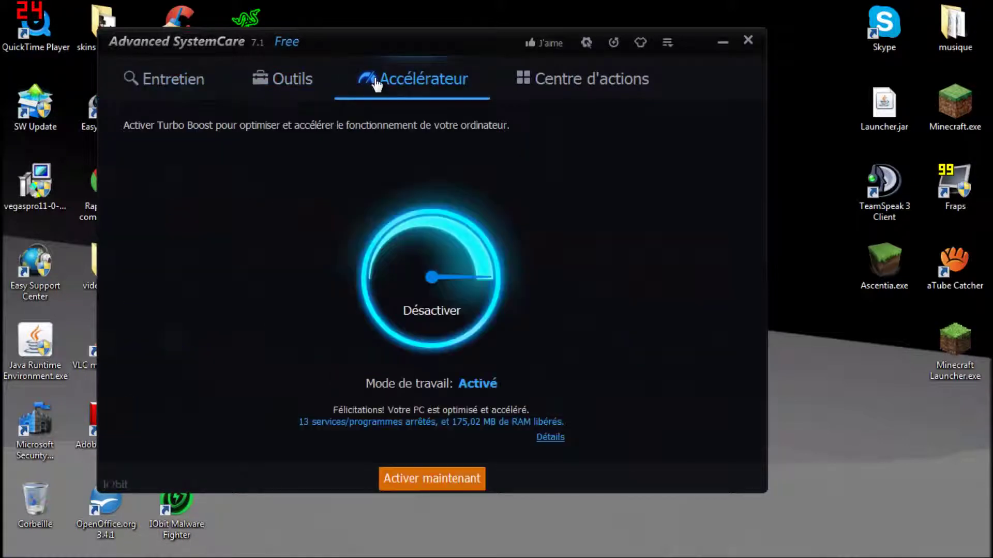
{"action": "left_click", "coordinate": [448, 306]}
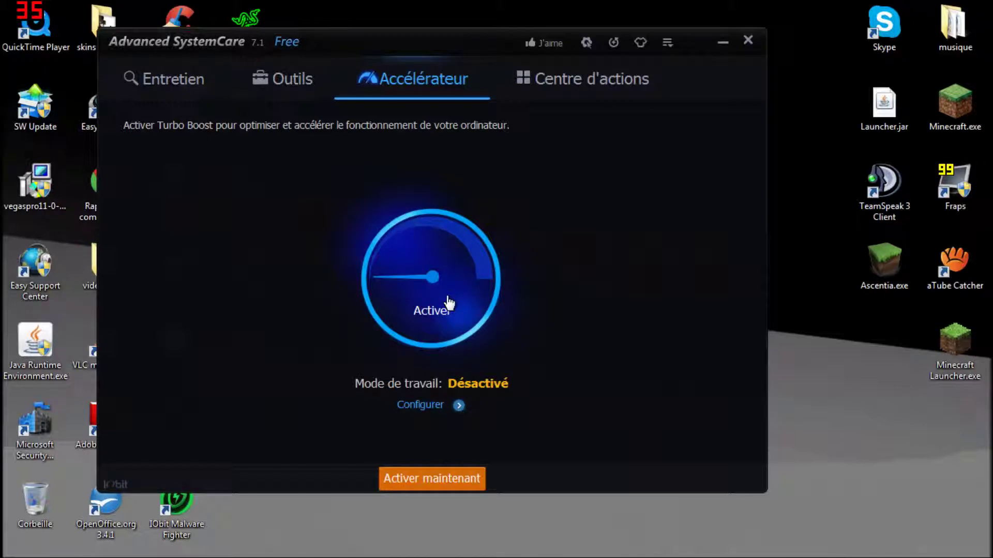
Step: Look over the accelerator's Boost configuration, selecting Mode jeux to view its unnecessary system services, and return to the Turbo Boost overview
{"action": "left_click", "coordinate": [458, 405]}
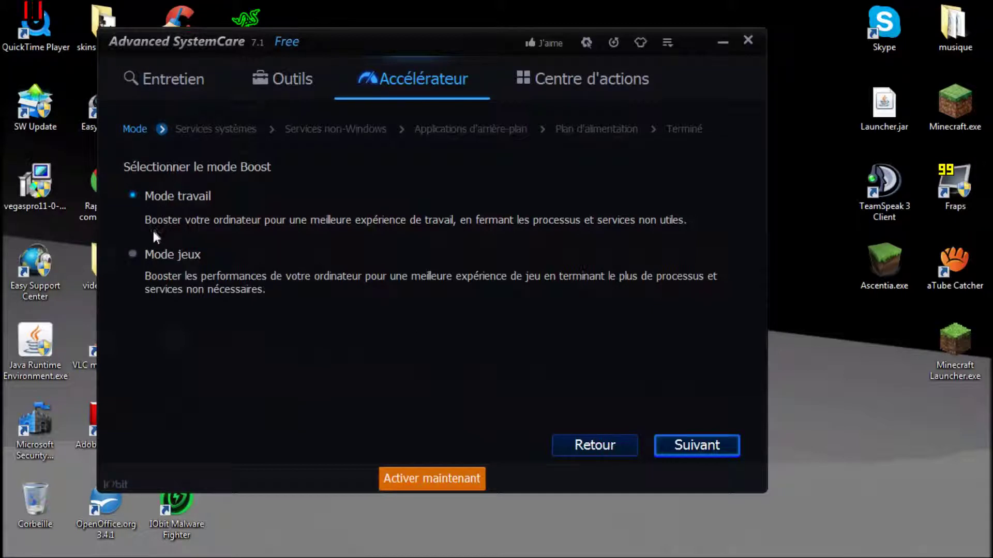
{"action": "left_click", "coordinate": [147, 261]}
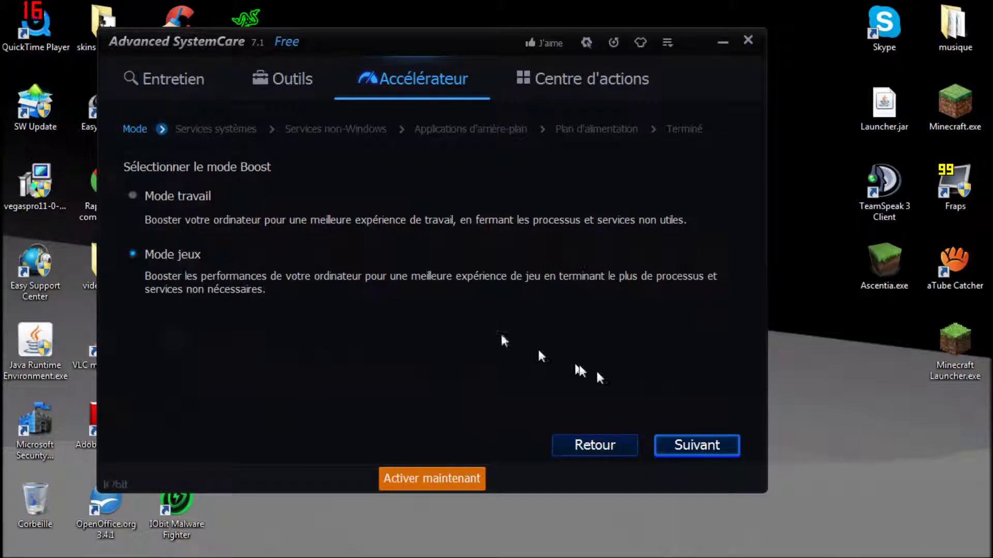
{"action": "left_click", "coordinate": [684, 448]}
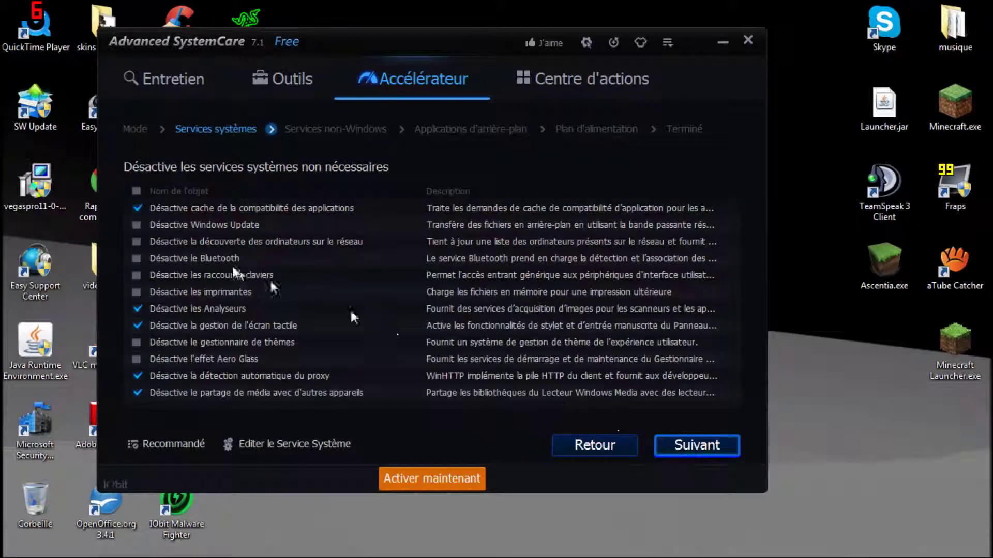
{"action": "left_click", "coordinate": [607, 447]}
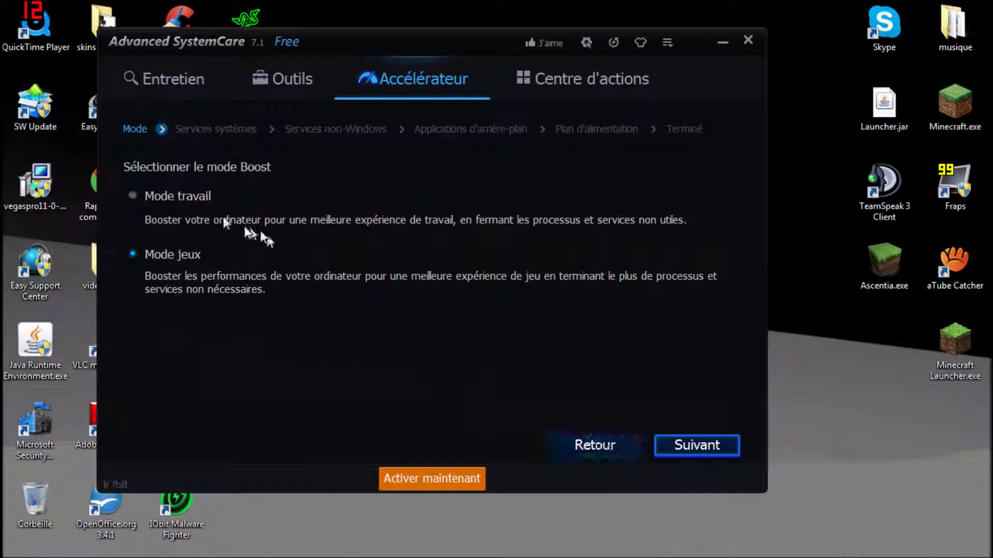
{"action": "left_click", "coordinate": [562, 437]}
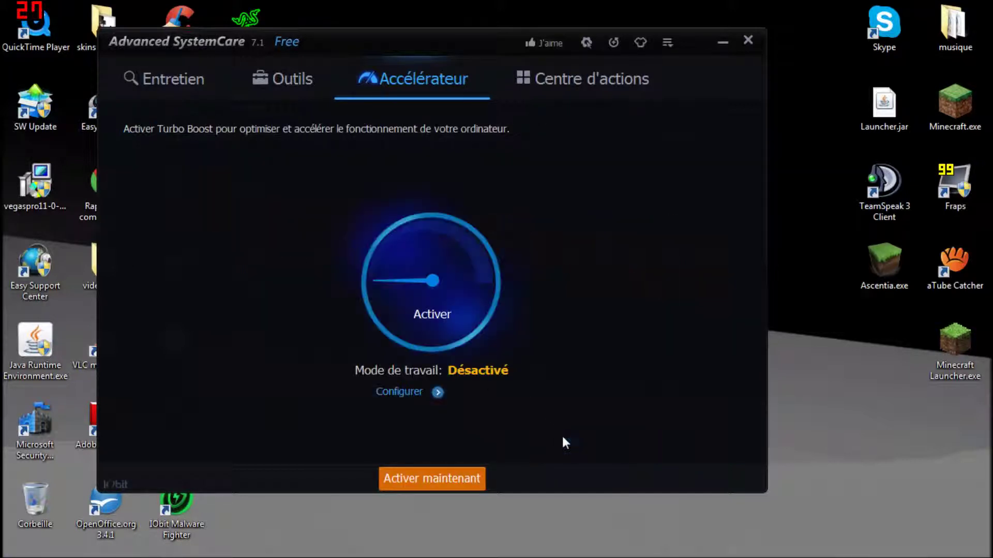
Step: Activate Turbo Boost in work mode, and close Advanced SystemCare after viewing the security and performance programs in its action centre
{"action": "left_click", "coordinate": [431, 307]}
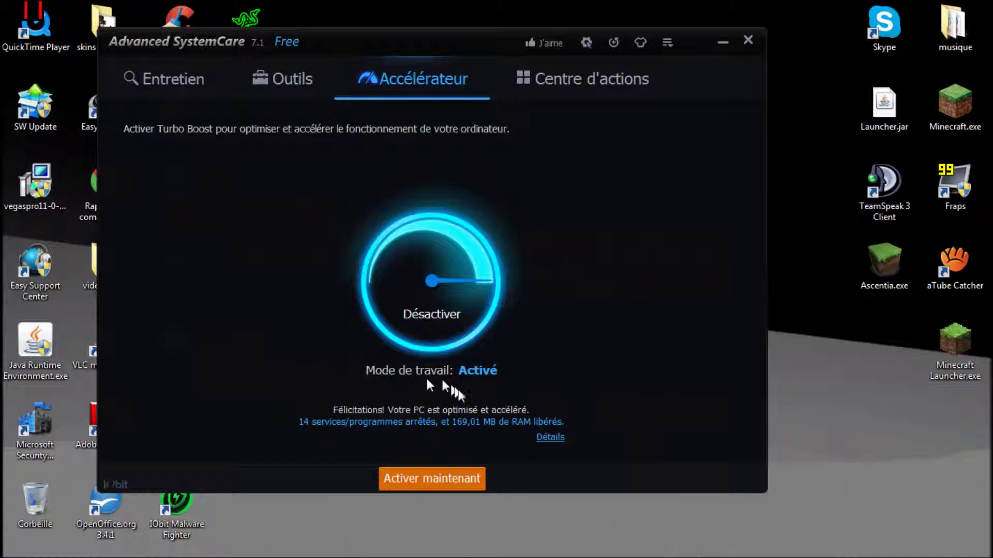
{"action": "left_click", "coordinate": [561, 85]}
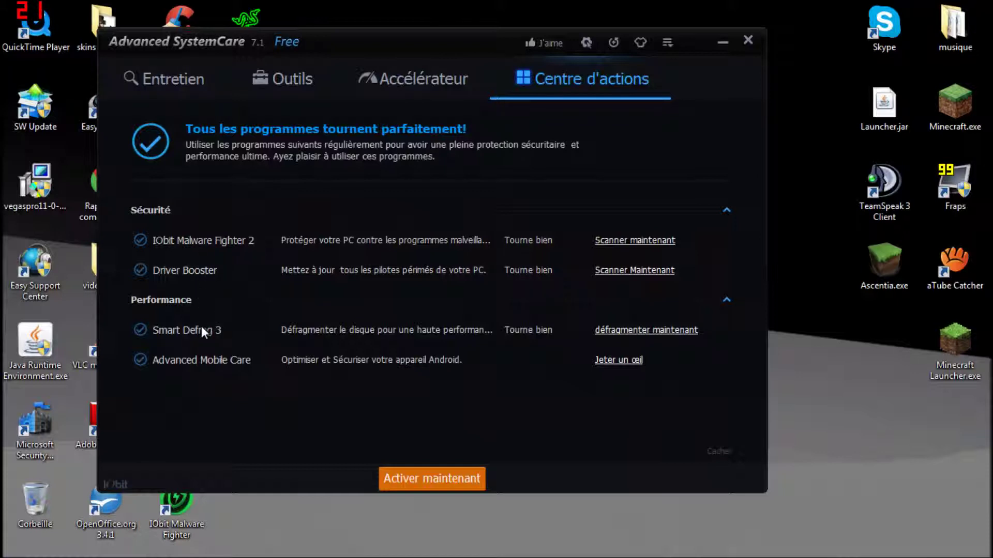
{"action": "left_click", "coordinate": [748, 39]}
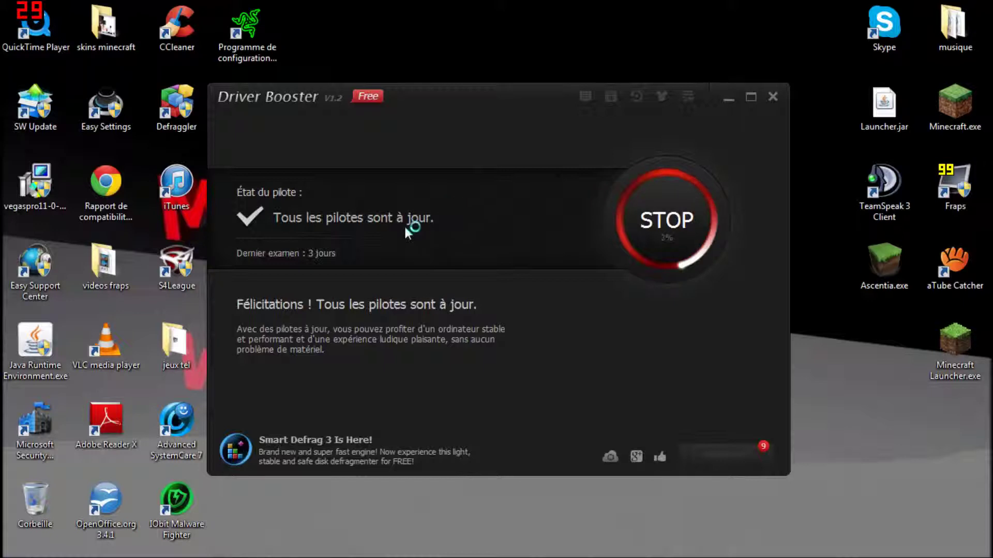
Step: Maximize Driver Booster, examine the driver status of all scanned devices from start to end of the list, and close the program
{"action": "left_click", "coordinate": [749, 96]}
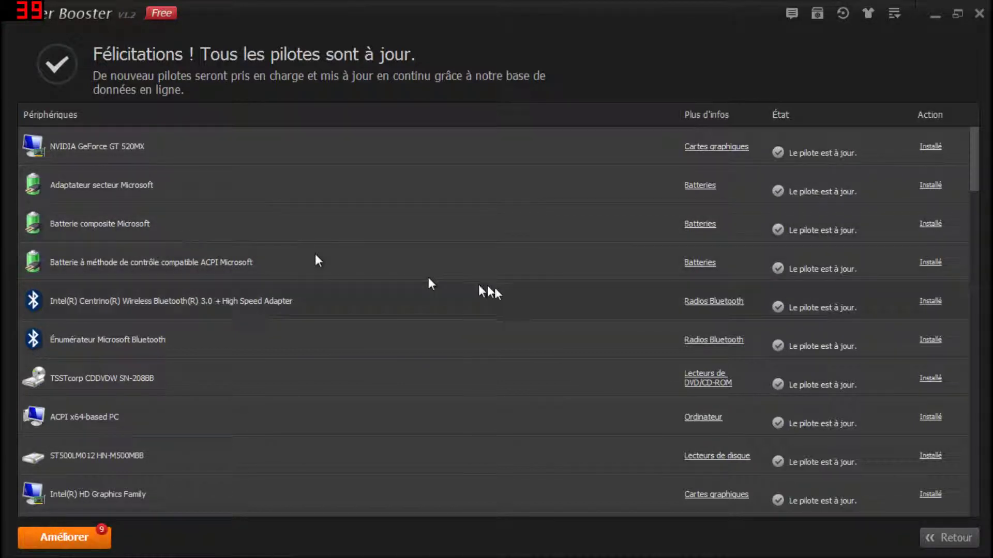
{"action": "left_click_drag", "start_coordinate": [975, 170], "coordinate": [989, 324]}
{"action": "left_click_drag", "start_coordinate": [987, 295], "coordinate": [984, 286]}
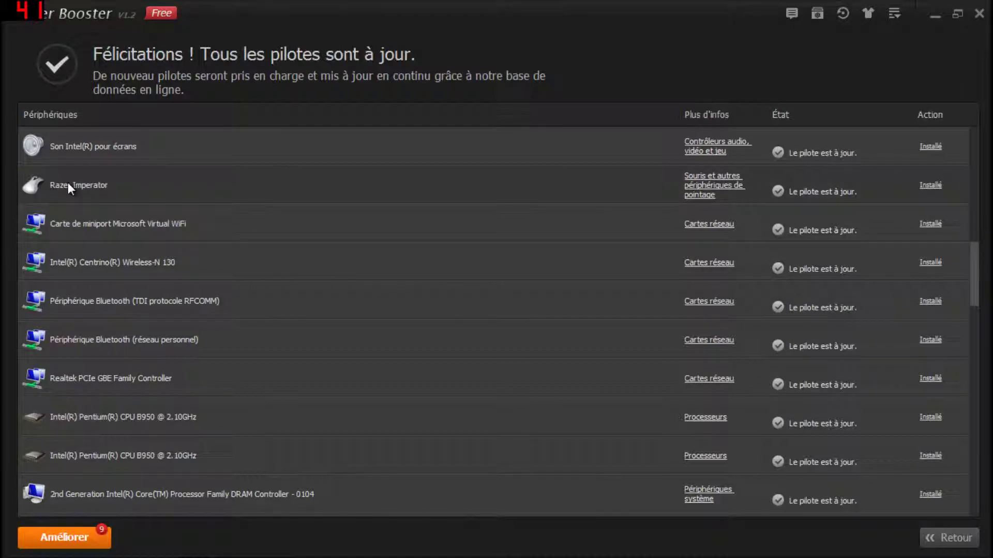
{"action": "scroll", "coordinate": [223, 319], "scroll_direction": "up", "scroll_amount": 5}
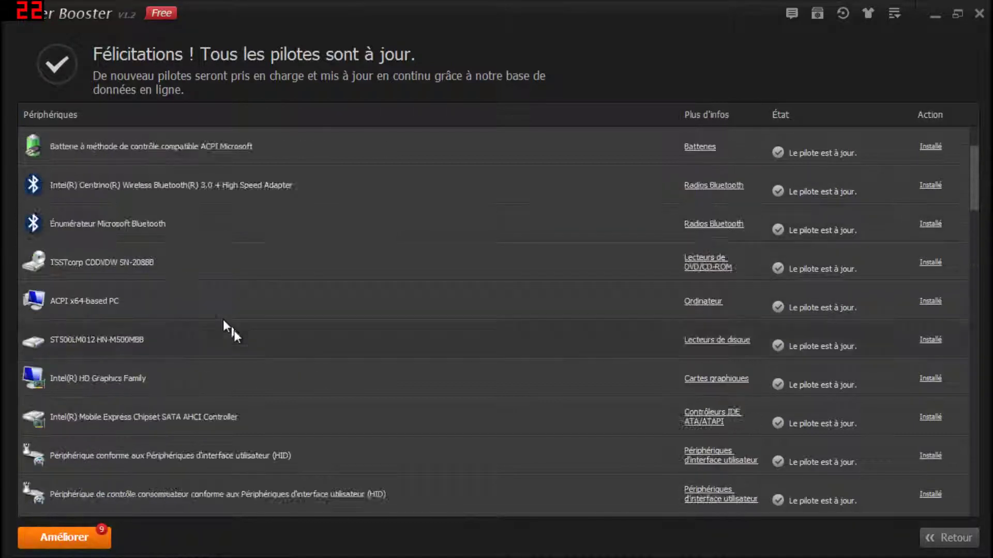
{"action": "scroll", "coordinate": [158, 392], "scroll_direction": "up", "scroll_amount": 3}
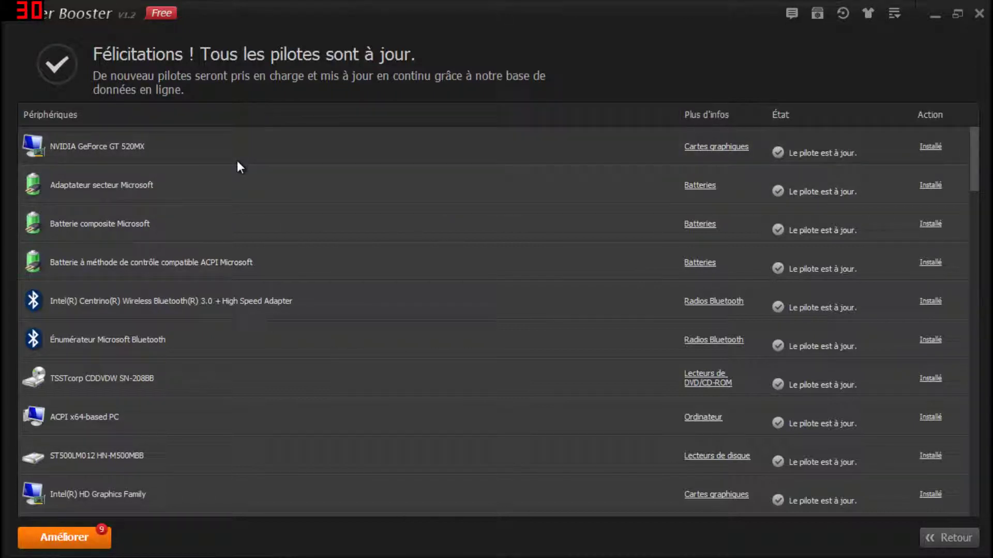
{"action": "scroll", "coordinate": [234, 169], "scroll_direction": "down", "scroll_amount": 10}
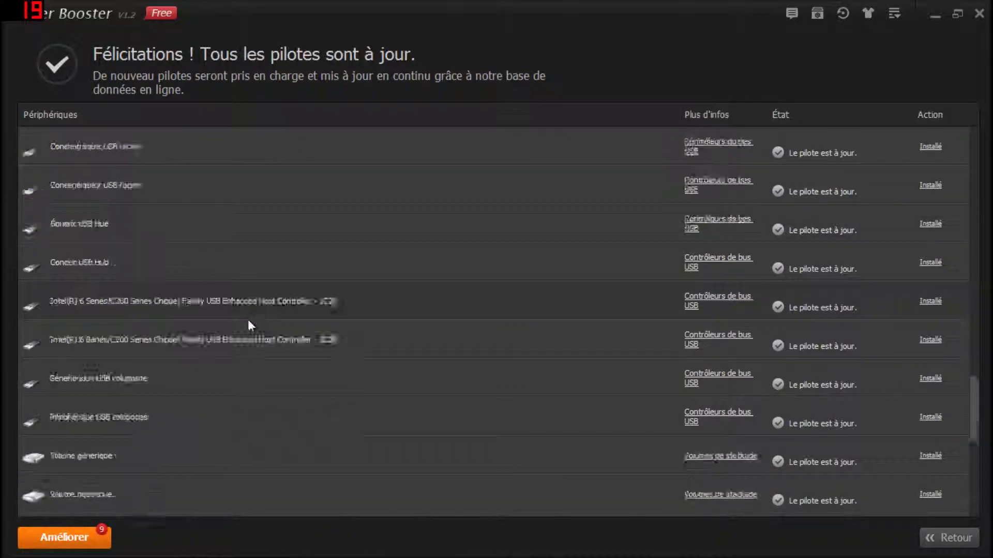
{"action": "scroll", "coordinate": [247, 320], "scroll_direction": "down", "scroll_amount": 5}
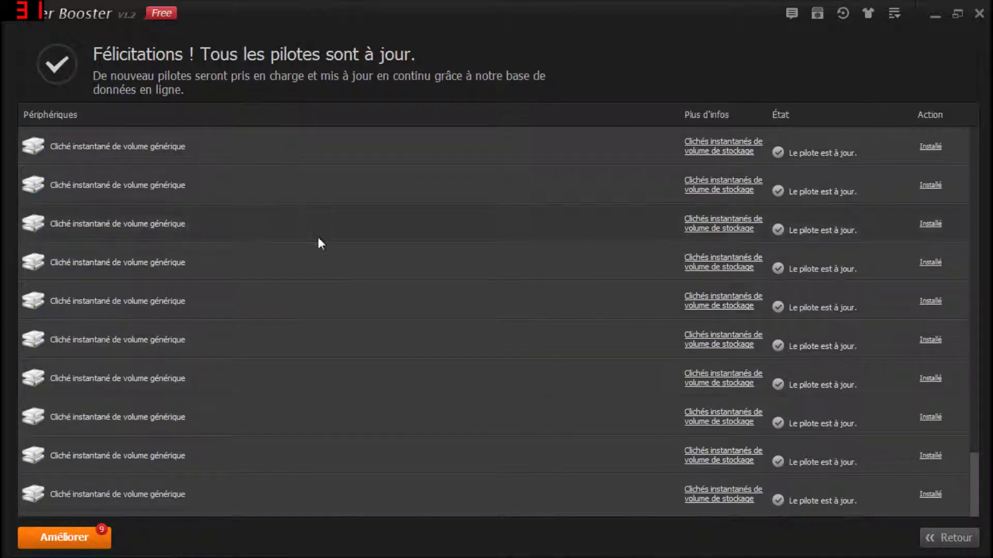
{"action": "scroll", "coordinate": [371, 297], "scroll_direction": "up", "scroll_amount": 15}
{"action": "scroll", "coordinate": [421, 329], "scroll_direction": "up", "scroll_amount": 5}
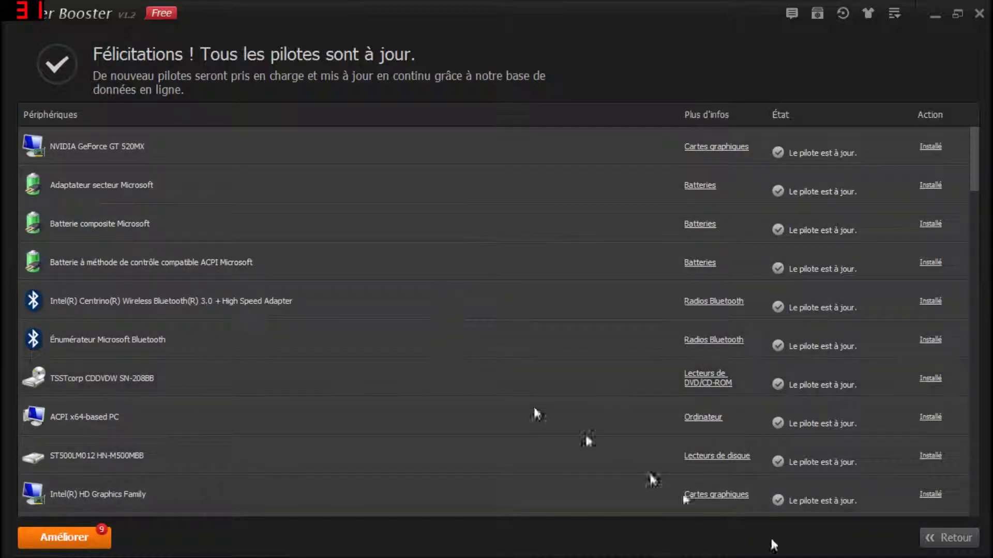
{"action": "left_click", "coordinate": [970, 536]}
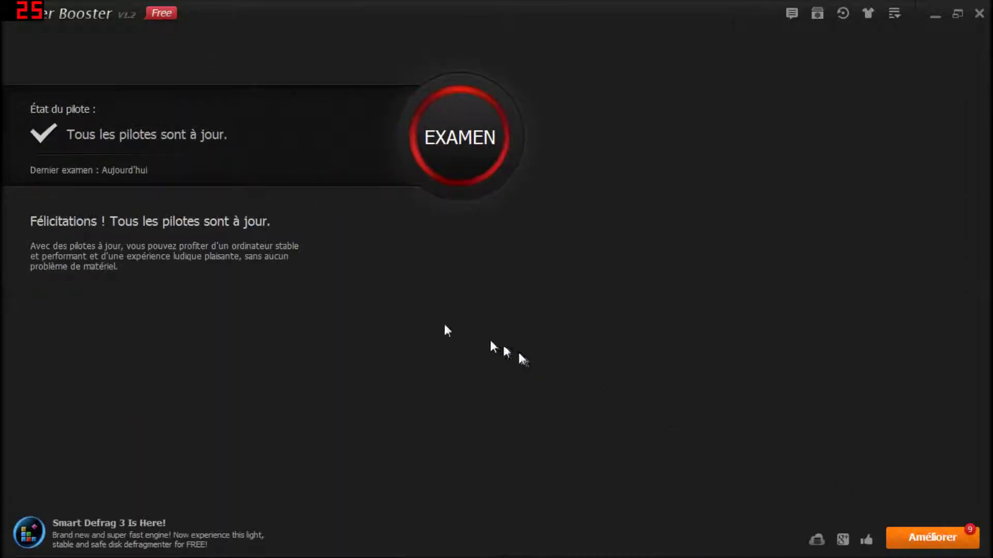
{"action": "left_click", "coordinate": [982, 16]}
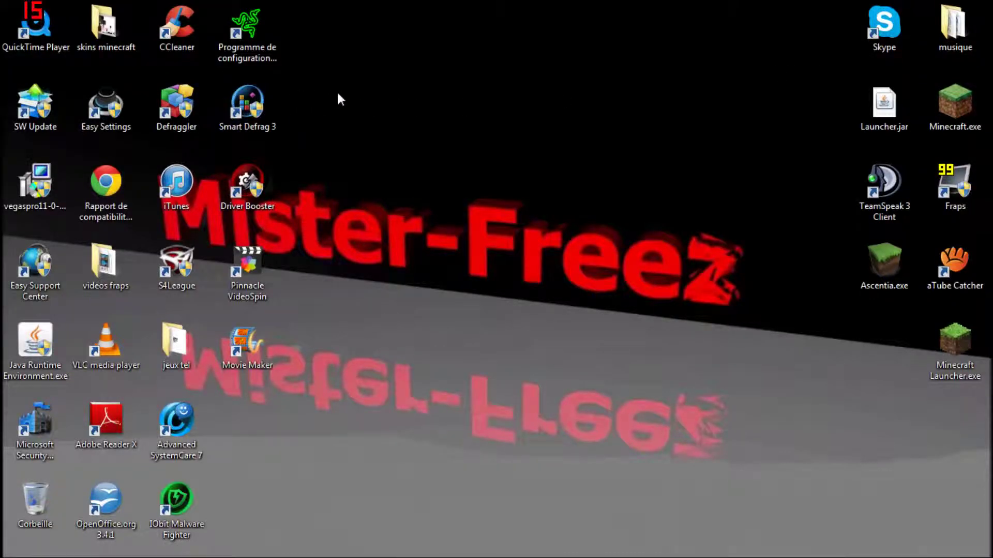
Step: Search the computer's programs and files for ADWCleaner, clear the search and return to the desktop
{"action": "mouse_move", "coordinate": [346, 555]}
{"action": "left_click", "coordinate": [19, 548]}
{"action": "left_click", "coordinate": [56, 515]}
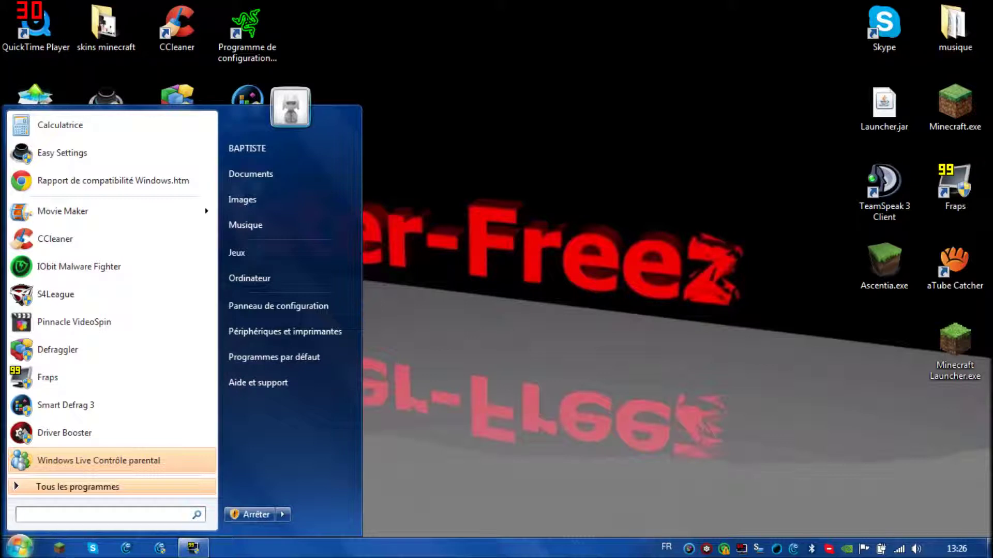
{"action": "type", "text": "AD"}
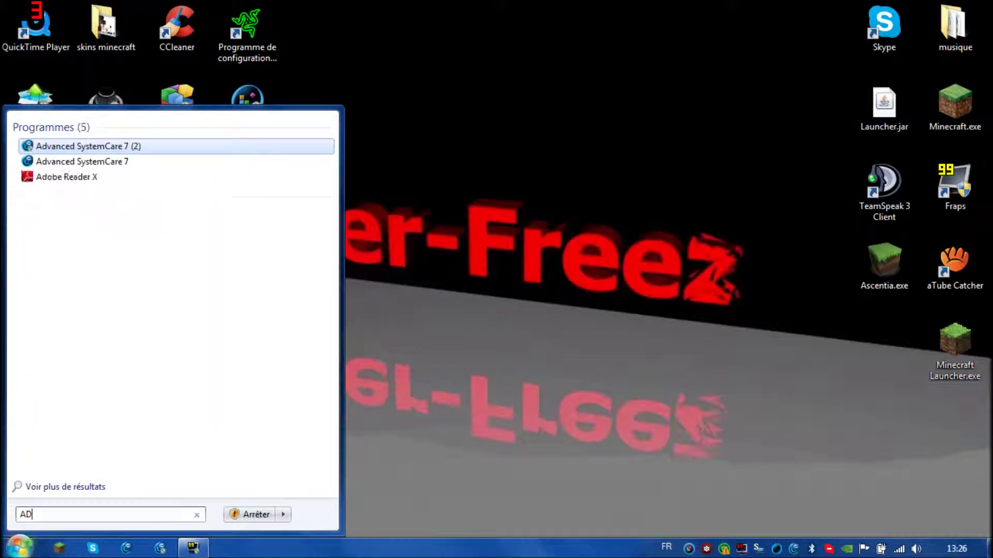
{"action": "type", "text": "WCl"}
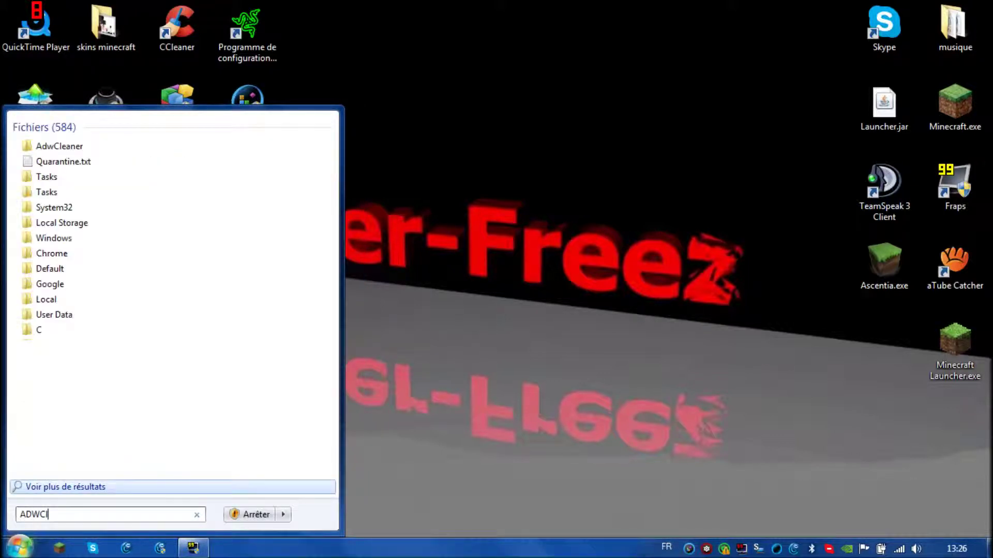
{"action": "type", "text": "eaner"}
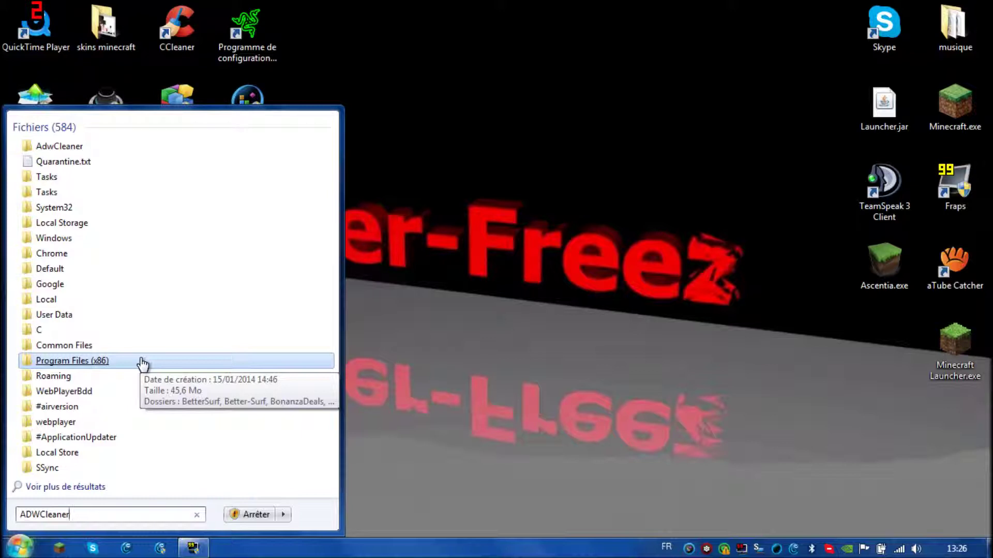
{"action": "key", "text": "BackSpace"}
{"action": "key", "text": "BackSpace"}
{"action": "key", "text": "BackSpace"}
{"action": "key", "text": "BackSpace"}
{"action": "key", "text": "BackSpace"}
{"action": "key", "text": "BackSpace"}
{"action": "key", "text": "BackSpace"}
{"action": "key", "text": "BackSpace"}
{"action": "key", "text": "BackSpace"}
{"action": "key", "text": "BackSpace"}
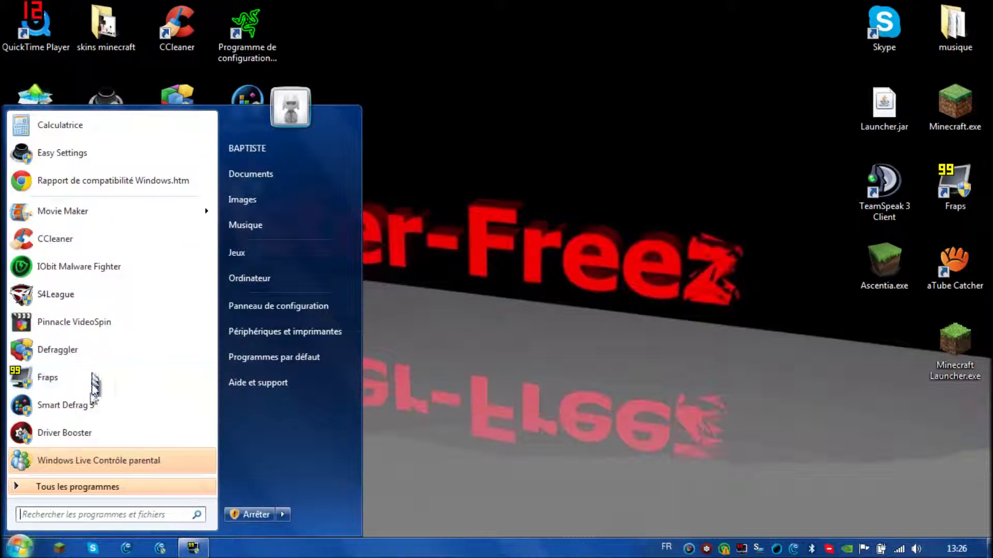
{"action": "left_click", "coordinate": [606, 179]}
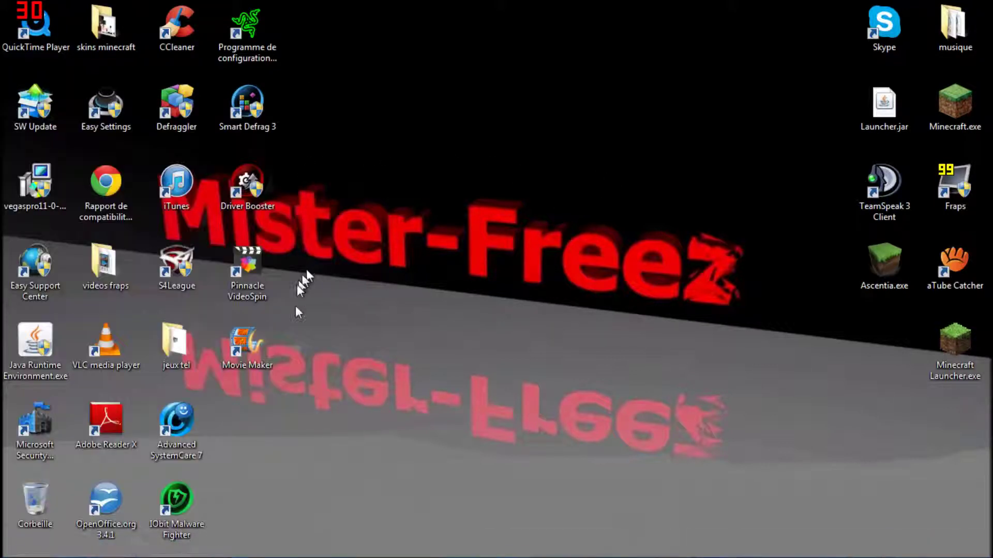
{"action": "left_click", "coordinate": [176, 430]}
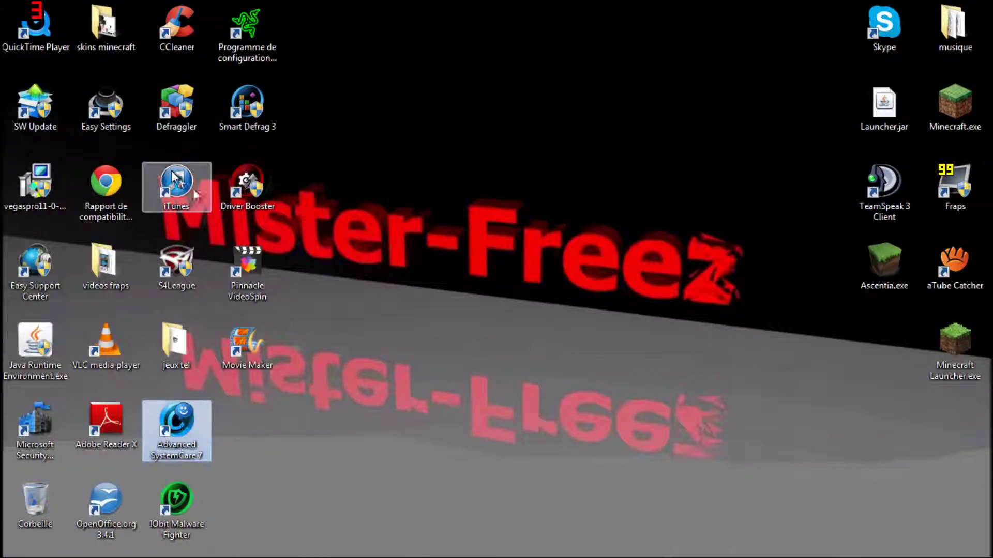
{"action": "left_click", "coordinate": [187, 124]}
{"action": "left_click", "coordinate": [199, 43]}
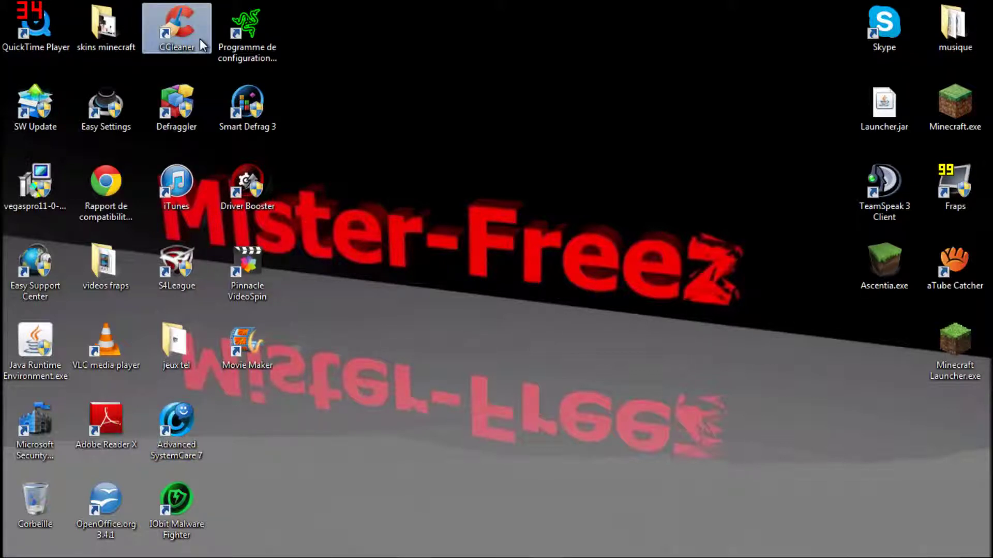
{"action": "left_click", "coordinate": [499, 190]}
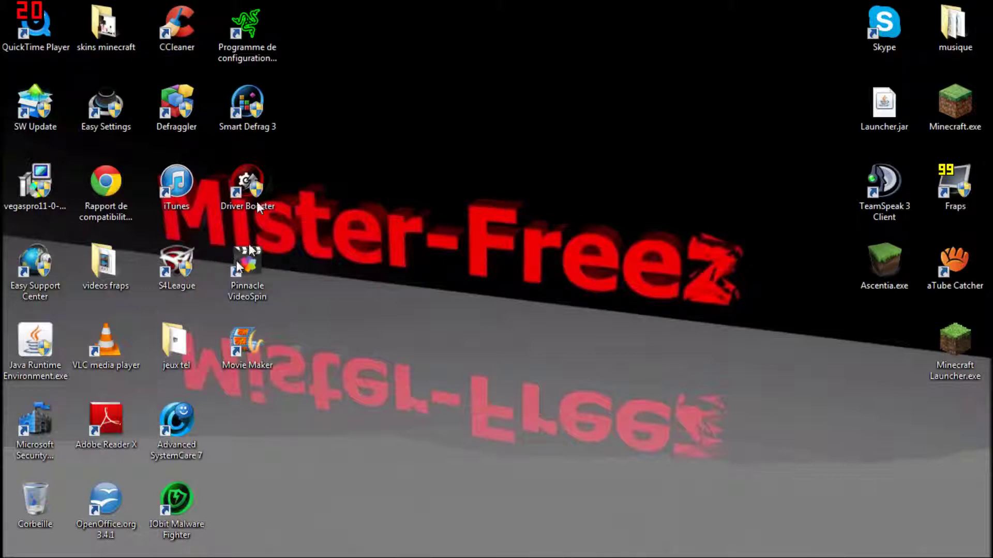